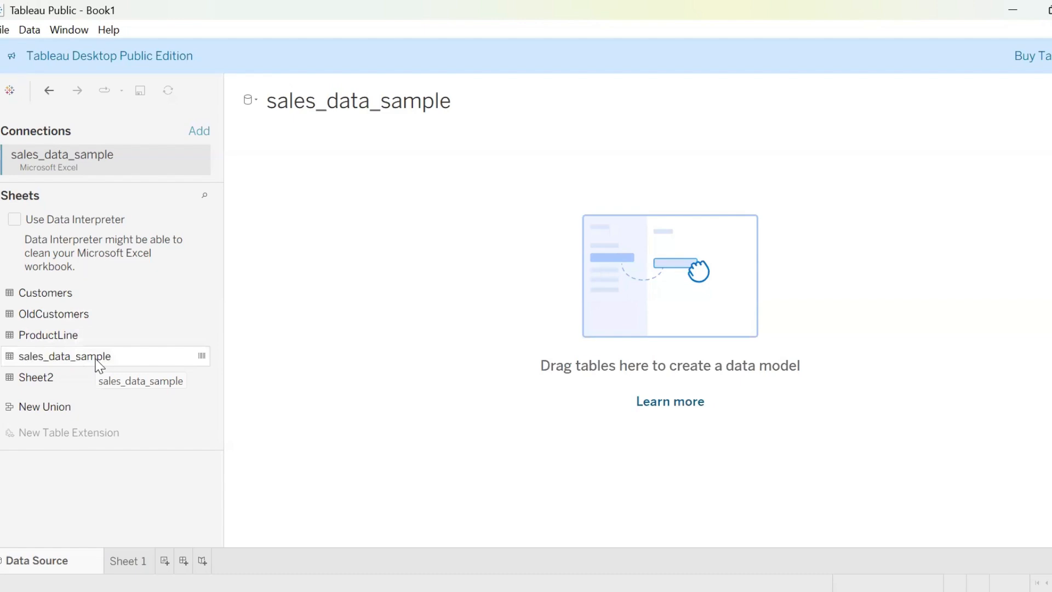
# Add the sales_data_sample sheet to the data model and inspect which physical tables it is made of.
pyautogui.moveTo(97, 360); pyautogui.dragTo(287, 176)
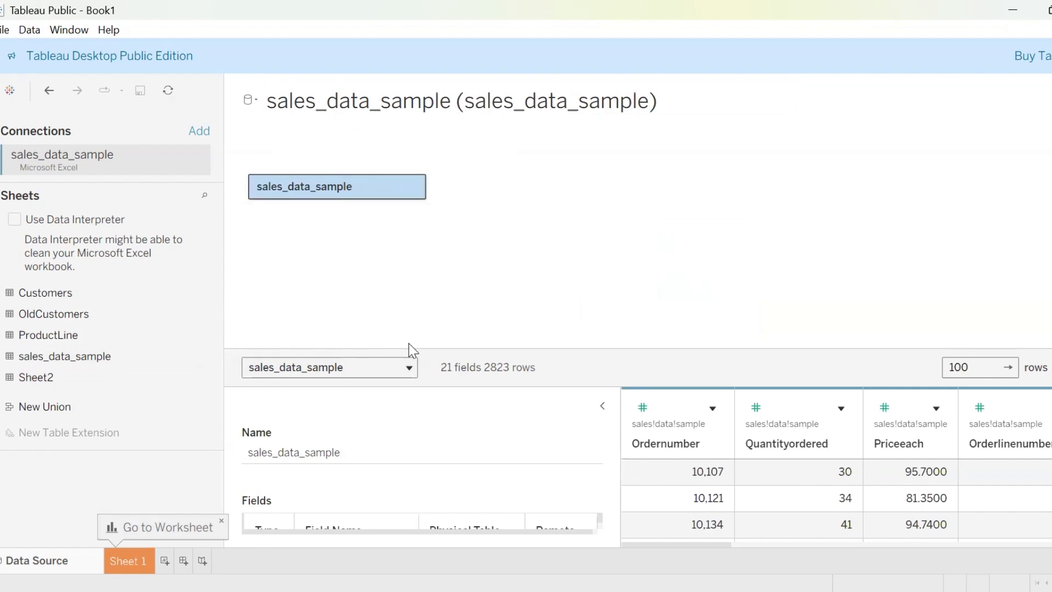
pyautogui.doubleClick(312, 186)
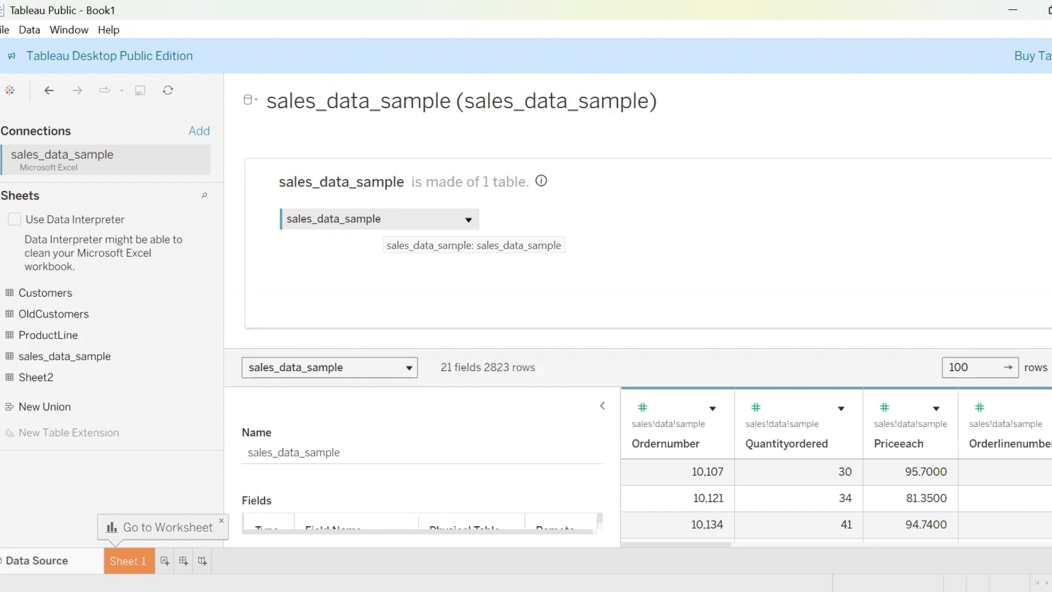
pyautogui.click(1051, 181)
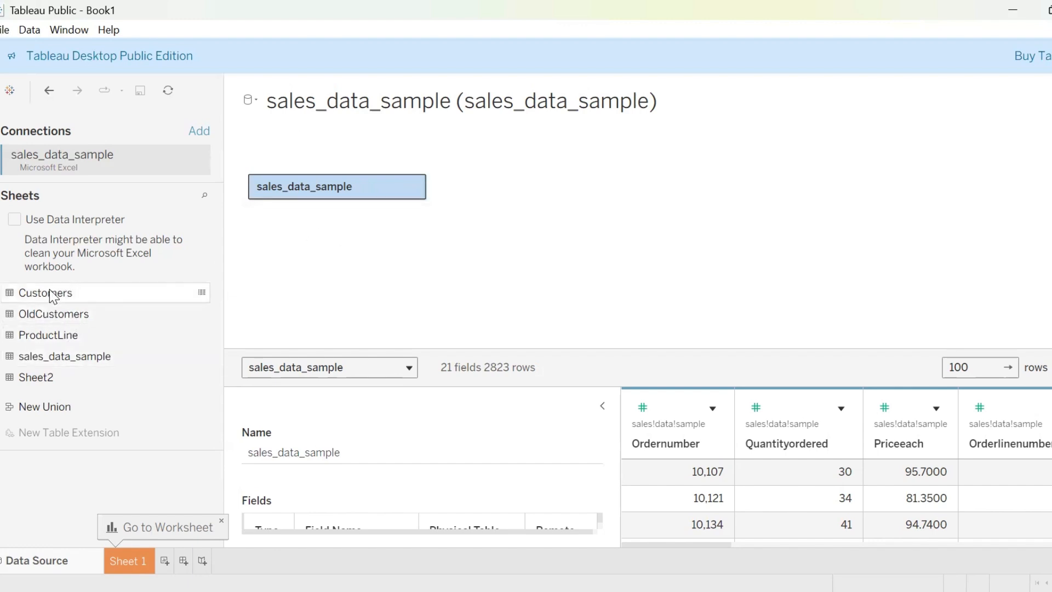
# Join the Customers sheet to sales_data_sample in its physical layer and look through the joined columns.
pyautogui.doubleClick(329, 185)
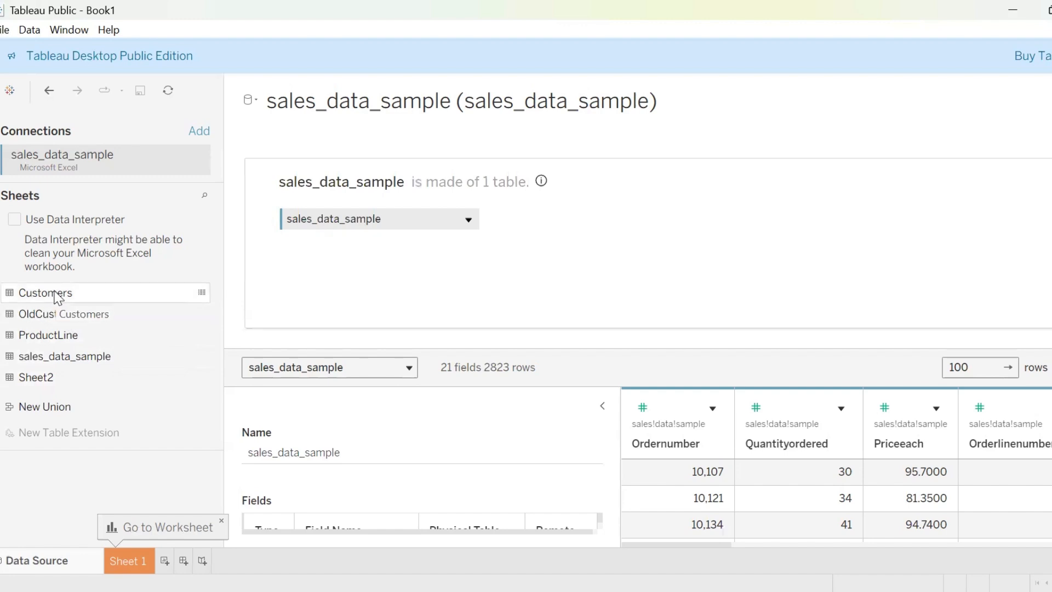
pyautogui.moveTo(57, 296); pyautogui.dragTo(535, 225)
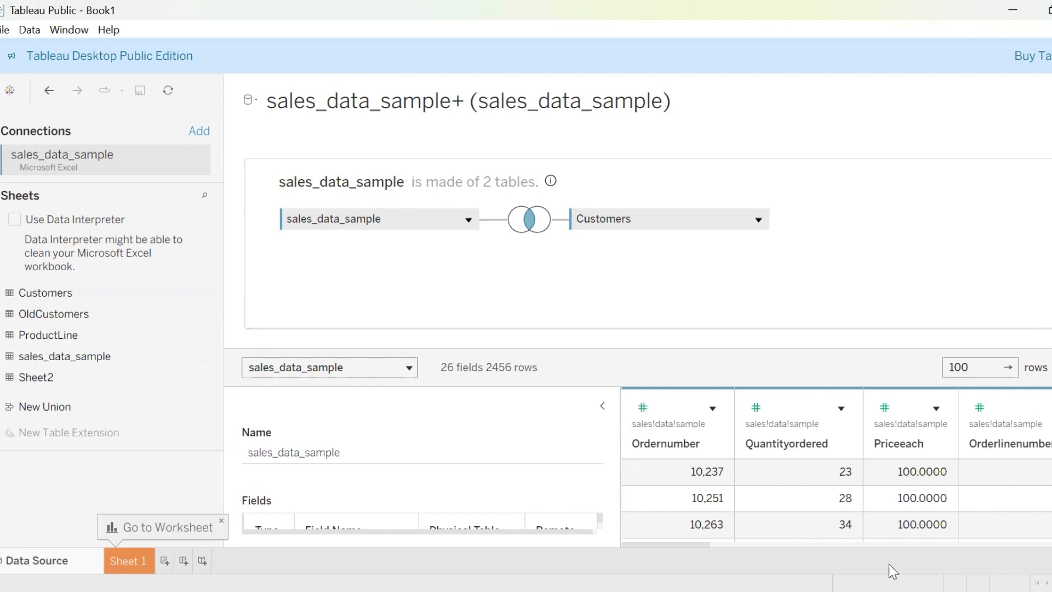
pyautogui.moveTo(682, 544); pyautogui.dragTo(1016, 500)
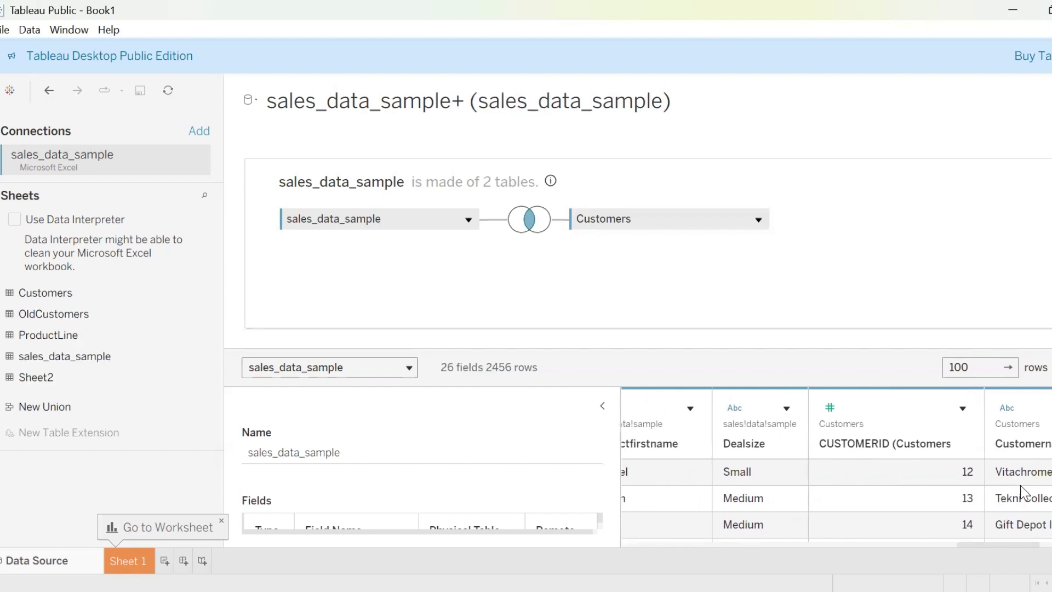
pyautogui.moveTo(988, 543); pyautogui.dragTo(1020, 544)
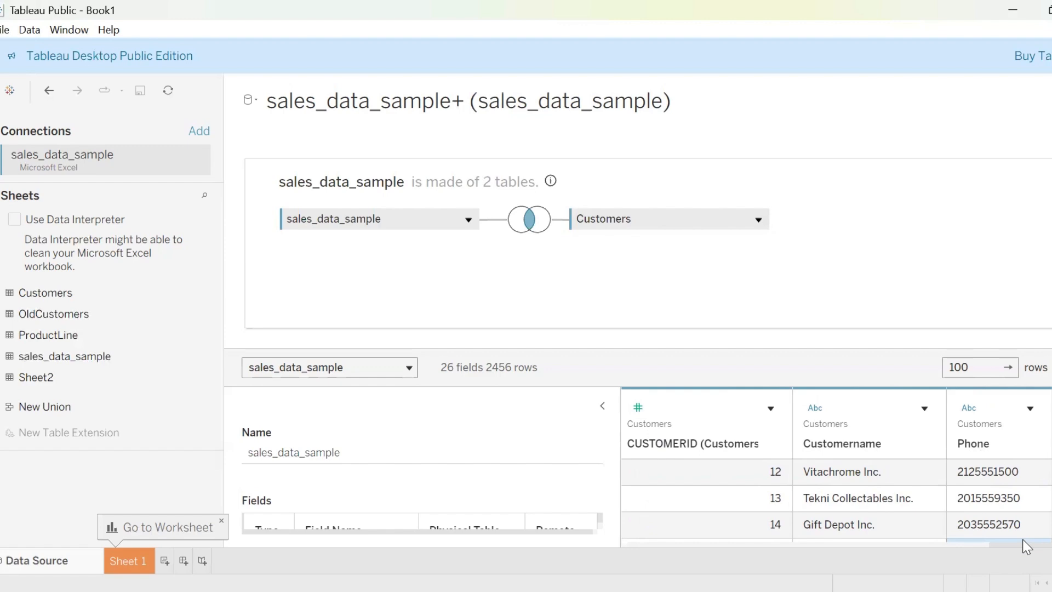
pyautogui.moveTo(1018, 544); pyautogui.dragTo(607, 564)
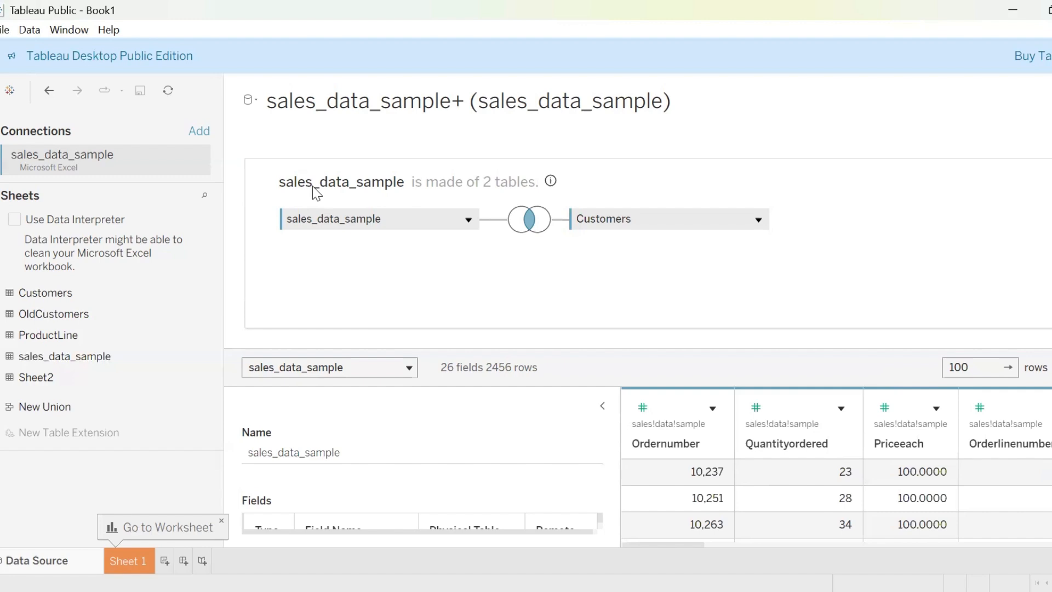
# Examine the join clause between sales_data_sample and Customers, including the available fields on both sides and the comparison operators.
pyautogui.click(531, 222)
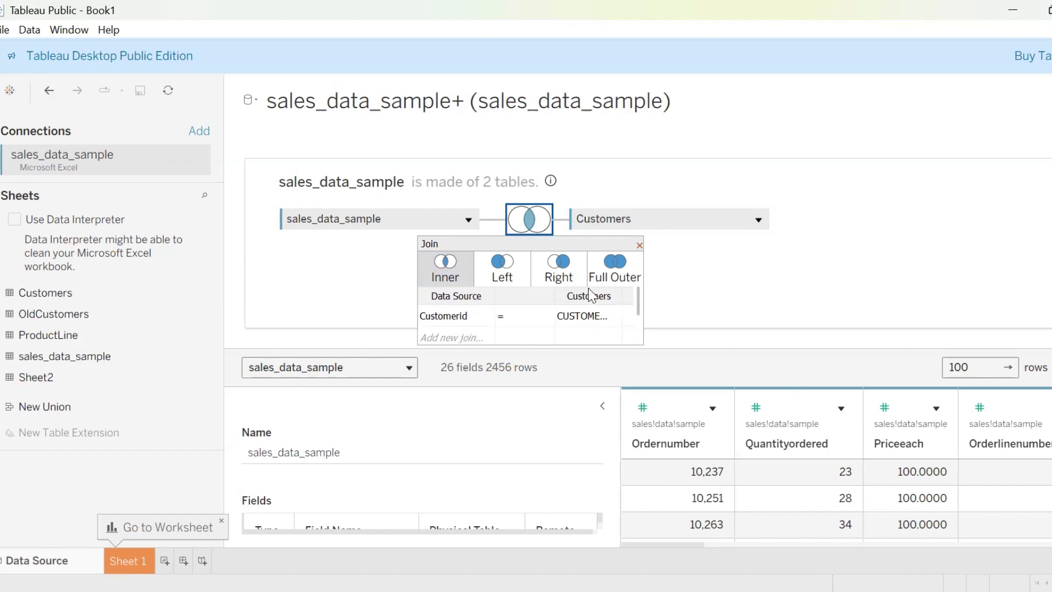
pyautogui.click(487, 317)
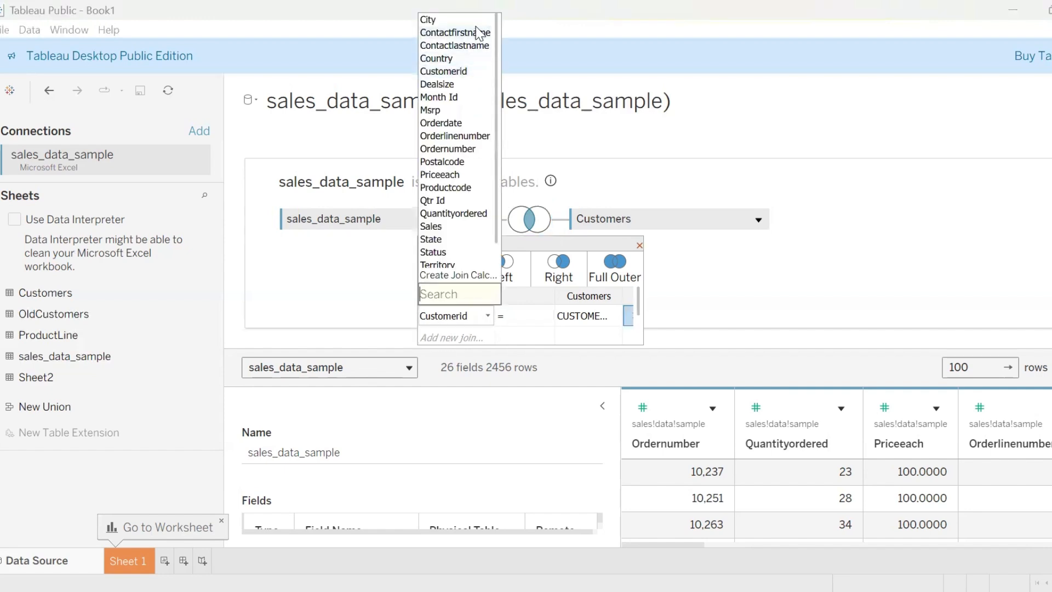
pyautogui.scroll(-2, 491, 205)
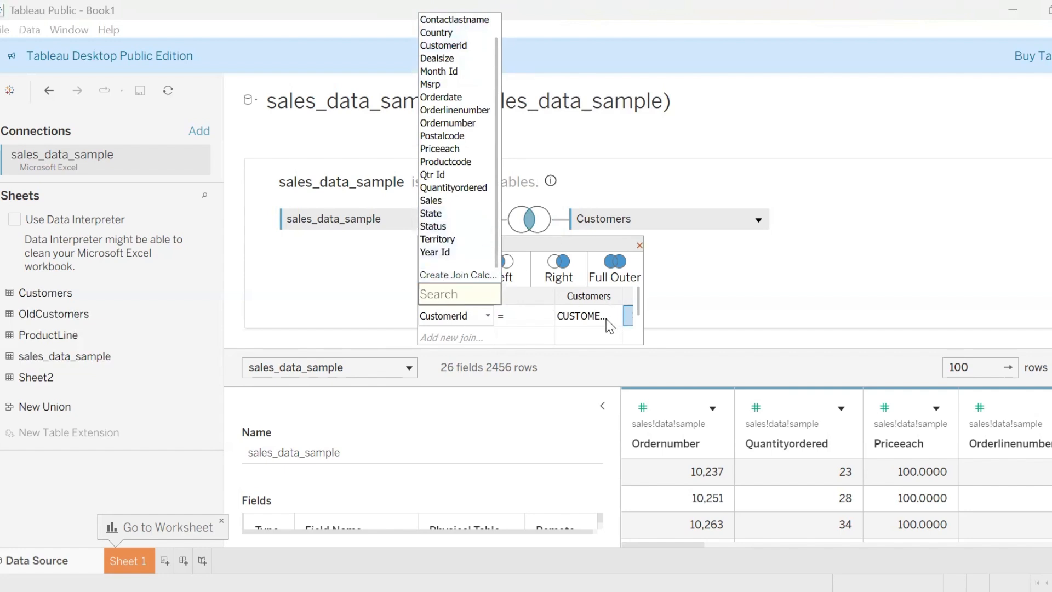
pyautogui.click(625, 316)
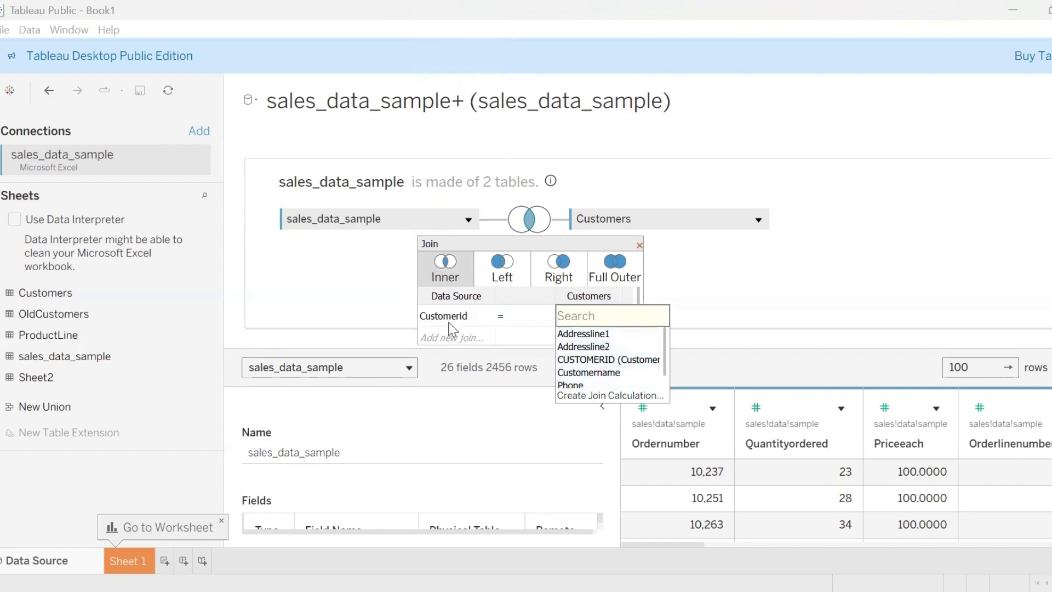
pyautogui.click(501, 315)
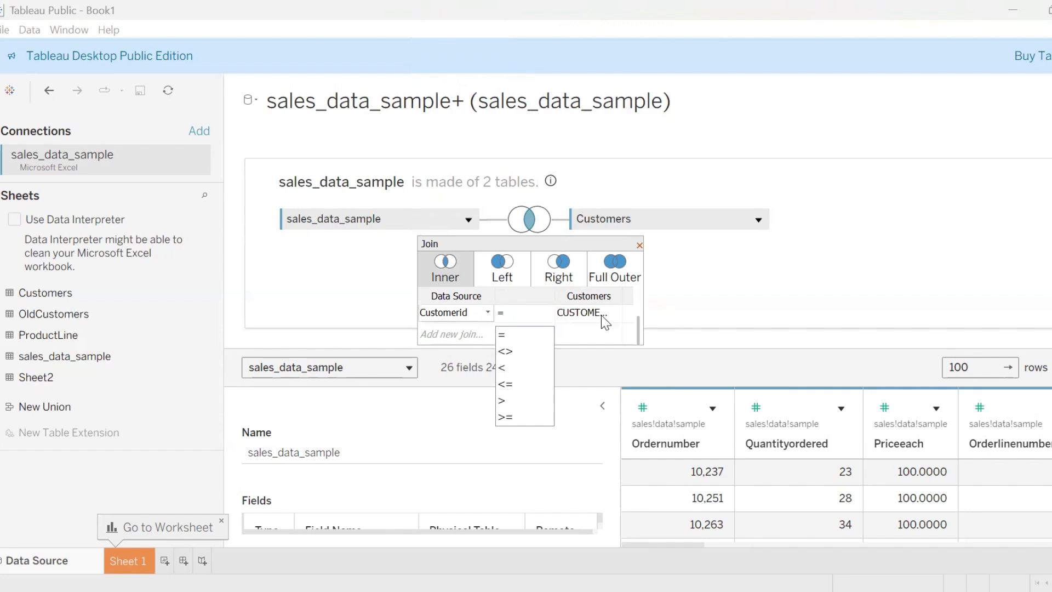
pyautogui.click(641, 337)
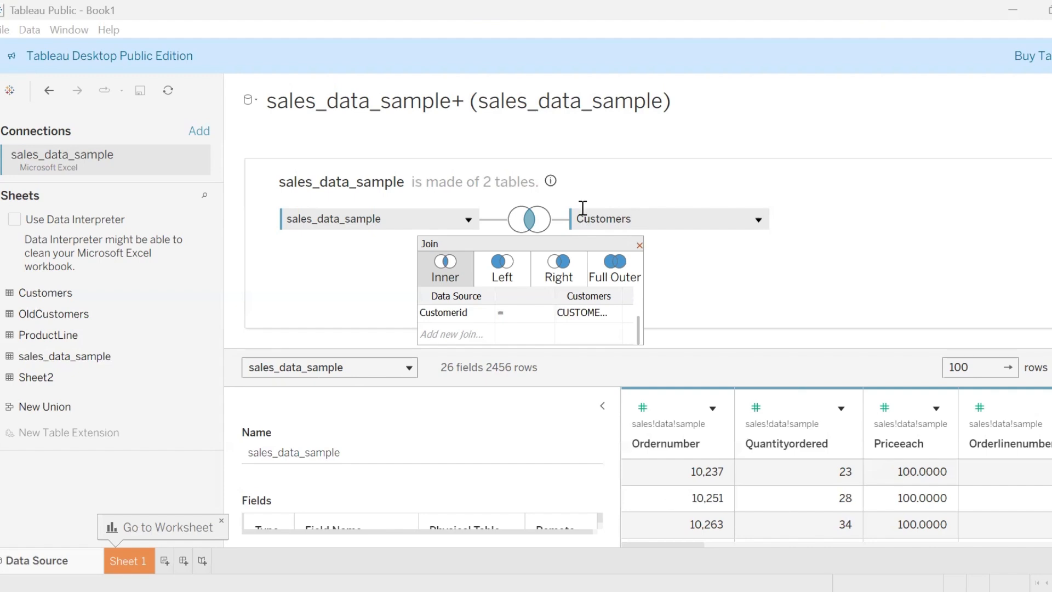
# Try the left, right and full outer join types between sales_data_sample and Customers, and return to an inner join.
pyautogui.click(508, 265)
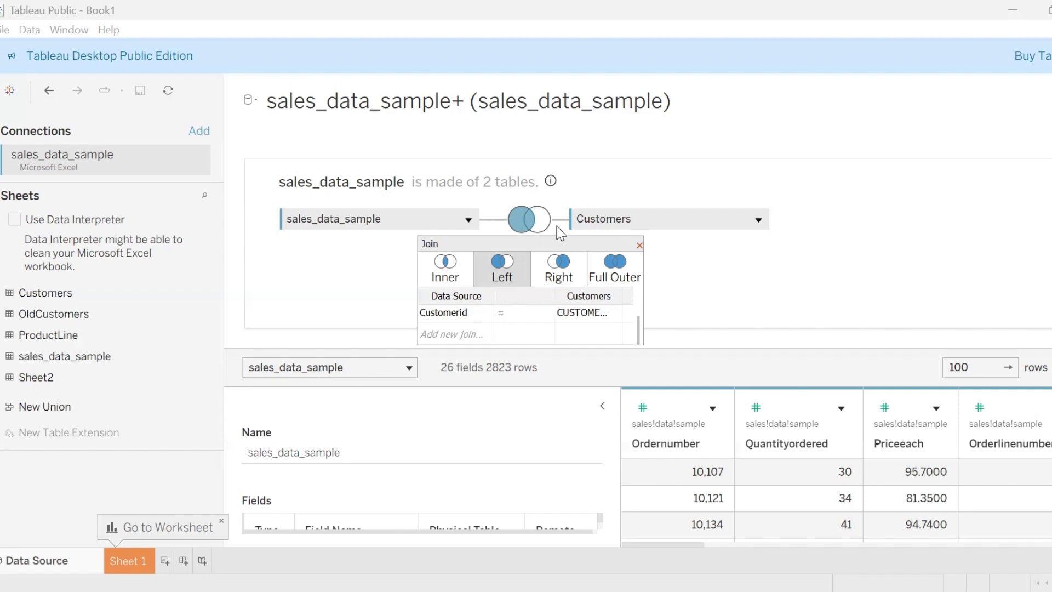
pyautogui.click(567, 278)
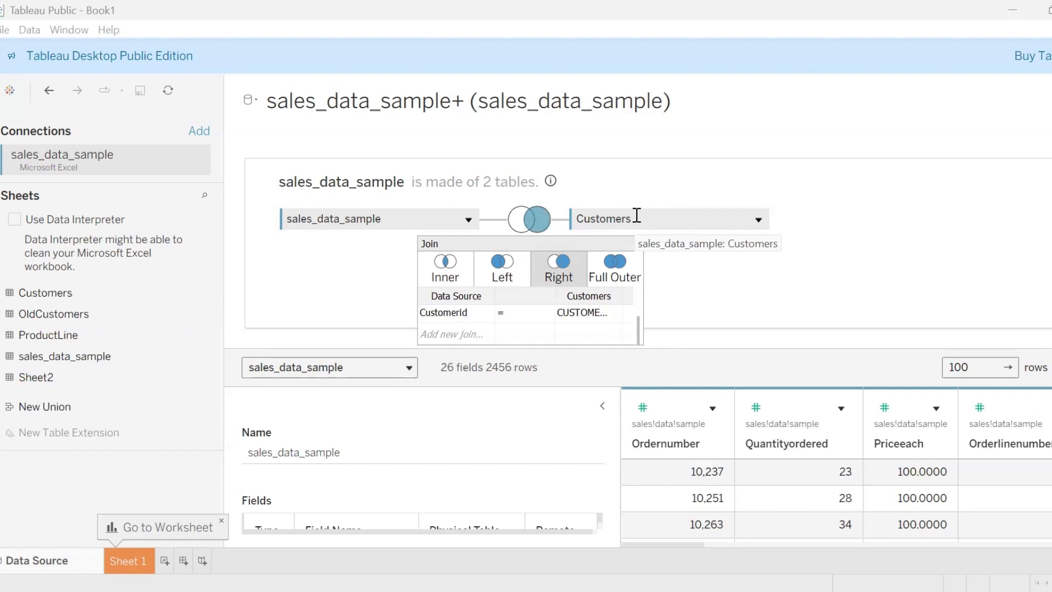
pyautogui.click(624, 261)
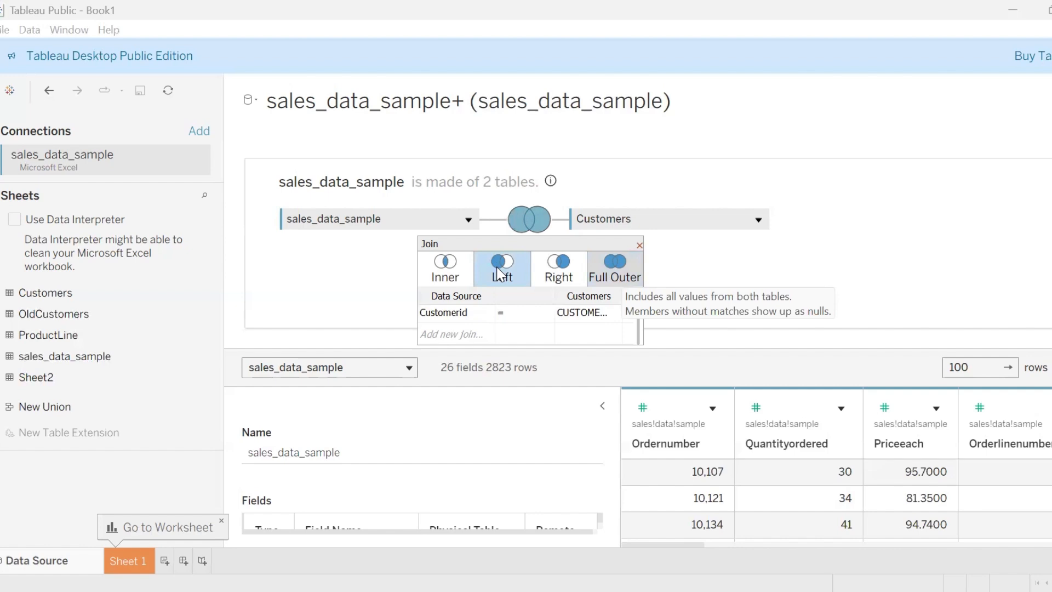
pyautogui.click(444, 263)
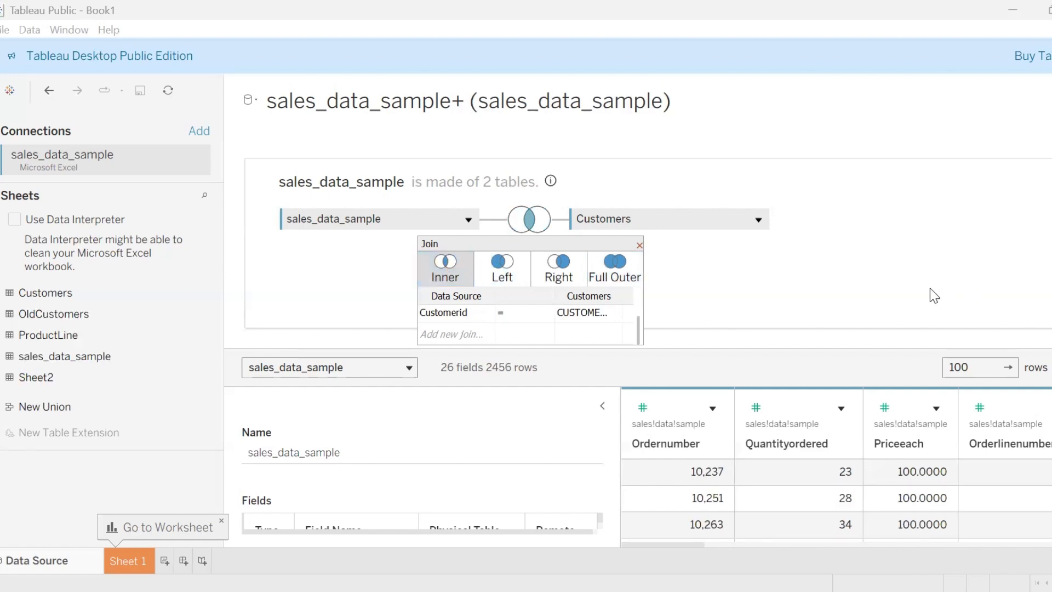
pyautogui.click(639, 244)
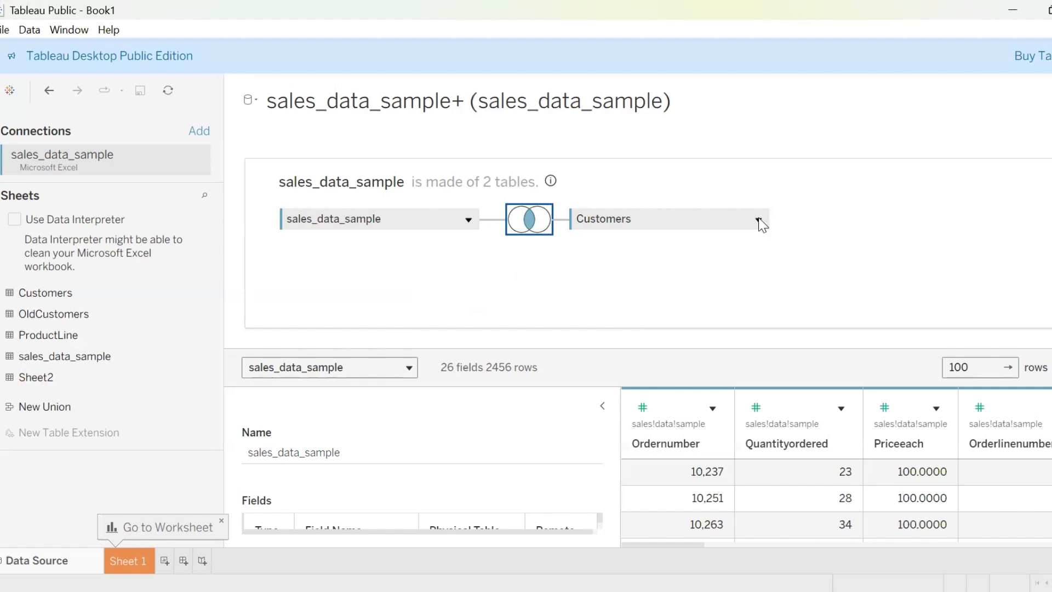
# Remove the joined Customers table from the physical layer and relate Customers to sales_data_sample in the logical layer instead.
pyautogui.moveTo(619, 222); pyautogui.dragTo(52, 296)
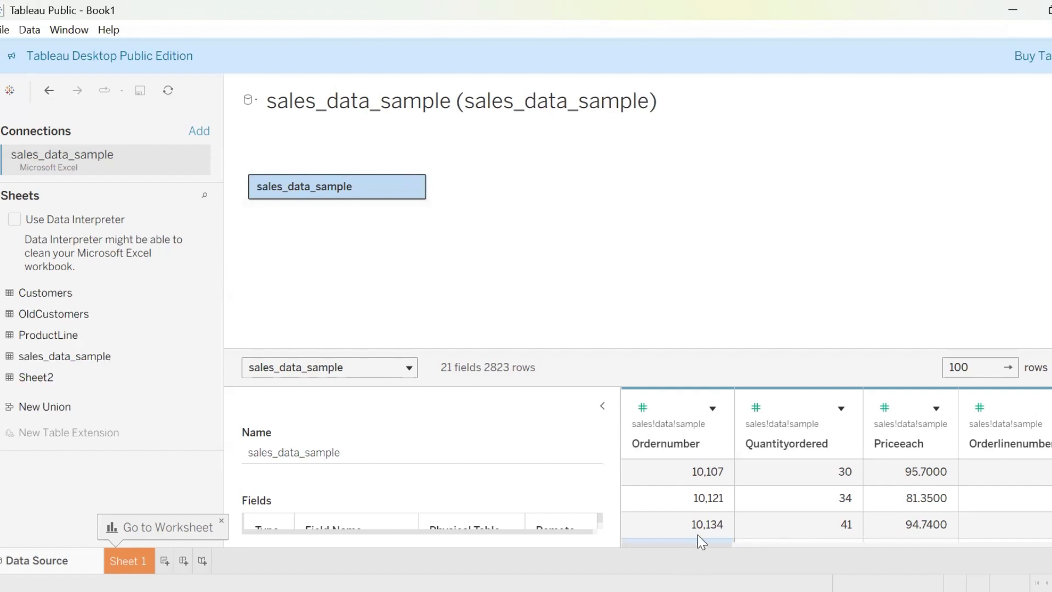
pyautogui.moveTo(699, 543); pyautogui.dragTo(1051, 566)
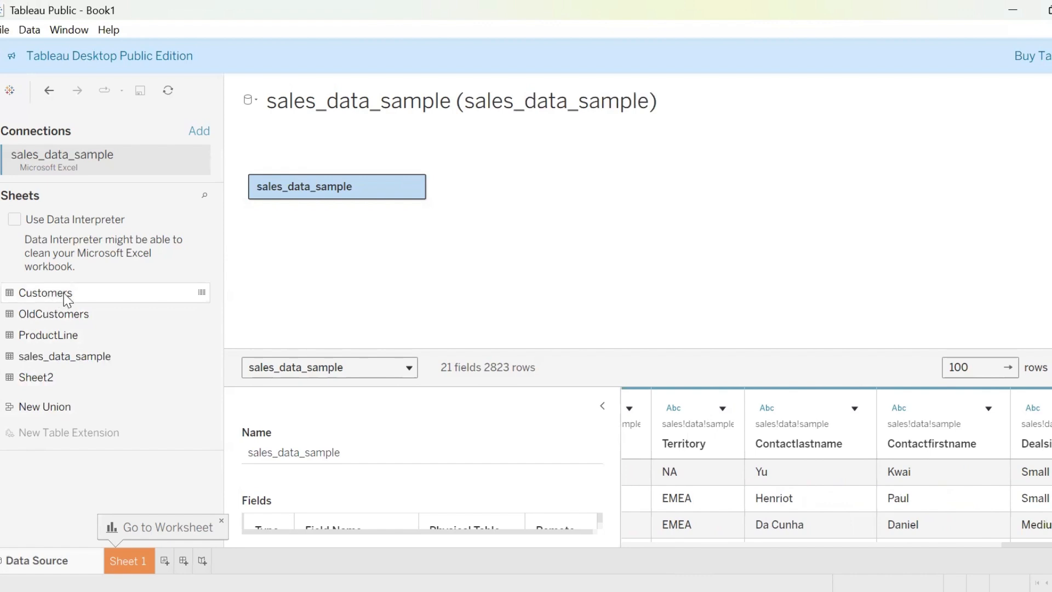
pyautogui.moveTo(68, 301); pyautogui.dragTo(74, 306)
pyautogui.moveTo(54, 298); pyautogui.dragTo(485, 183)
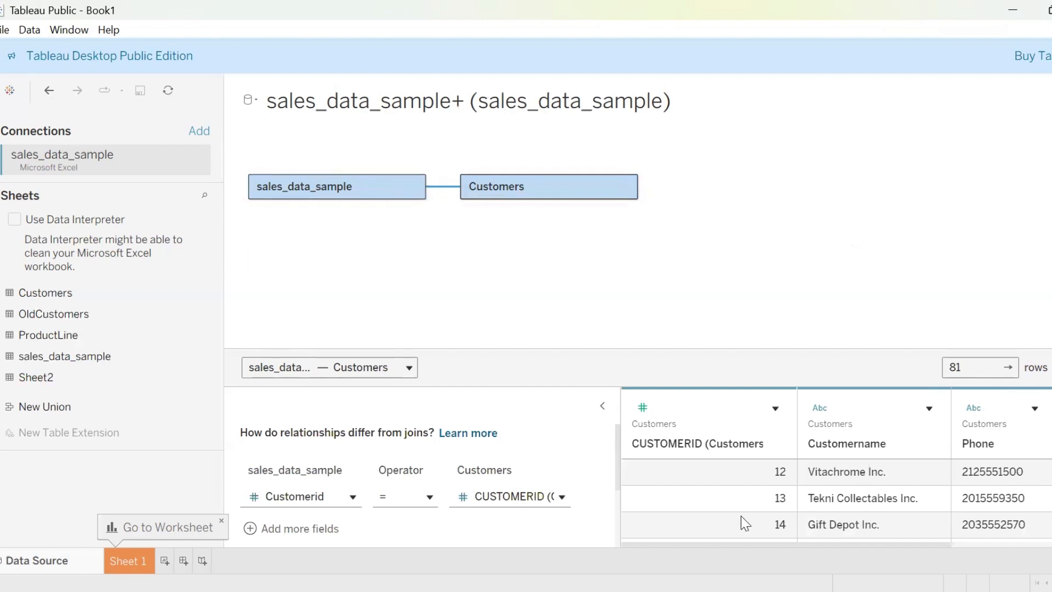
pyautogui.moveTo(682, 545); pyautogui.dragTo(931, 533)
pyautogui.moveTo(1002, 542); pyautogui.dragTo(728, 564)
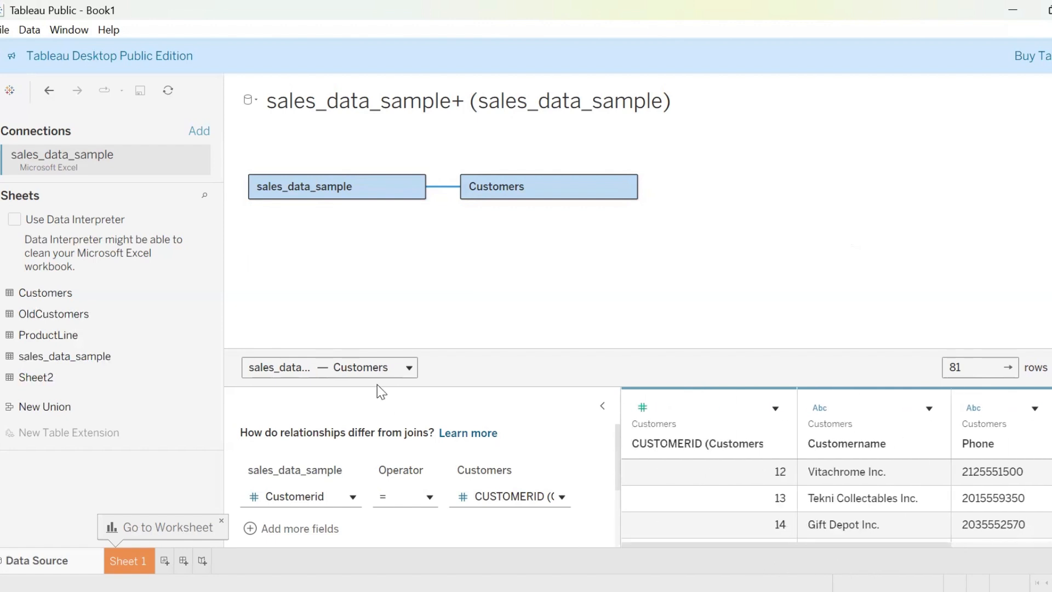
# Preview the sales_data_sample logical table and look through its columns.
pyautogui.click(405, 366)
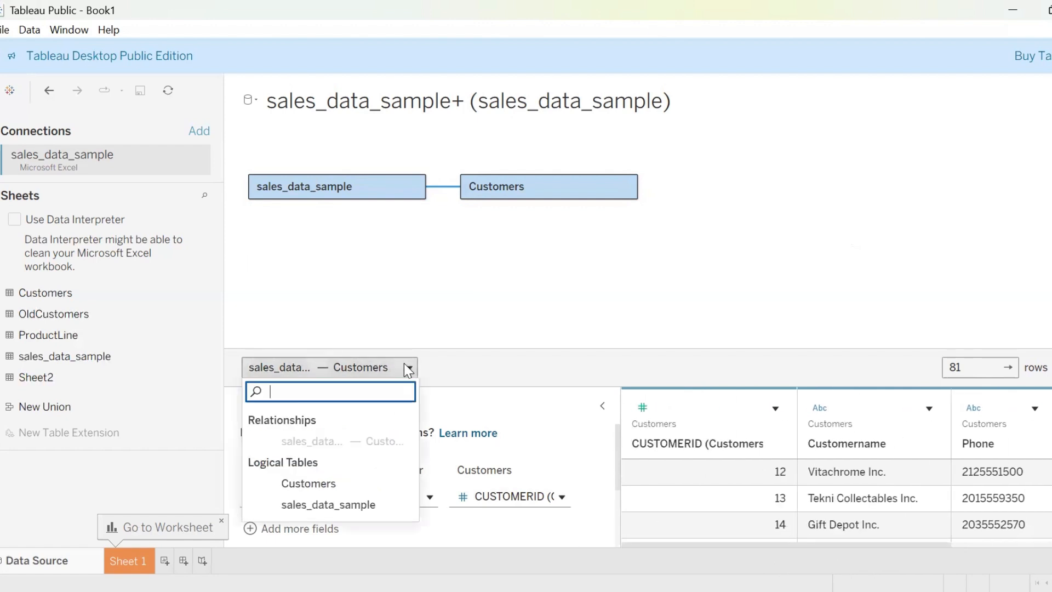
pyautogui.click(328, 504)
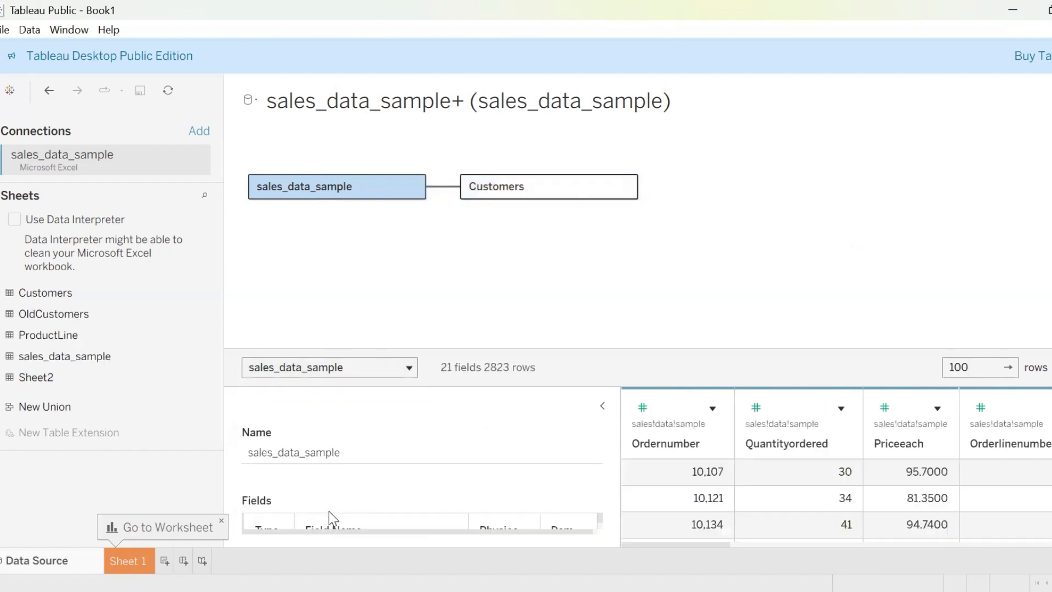
pyautogui.click(775, 546)
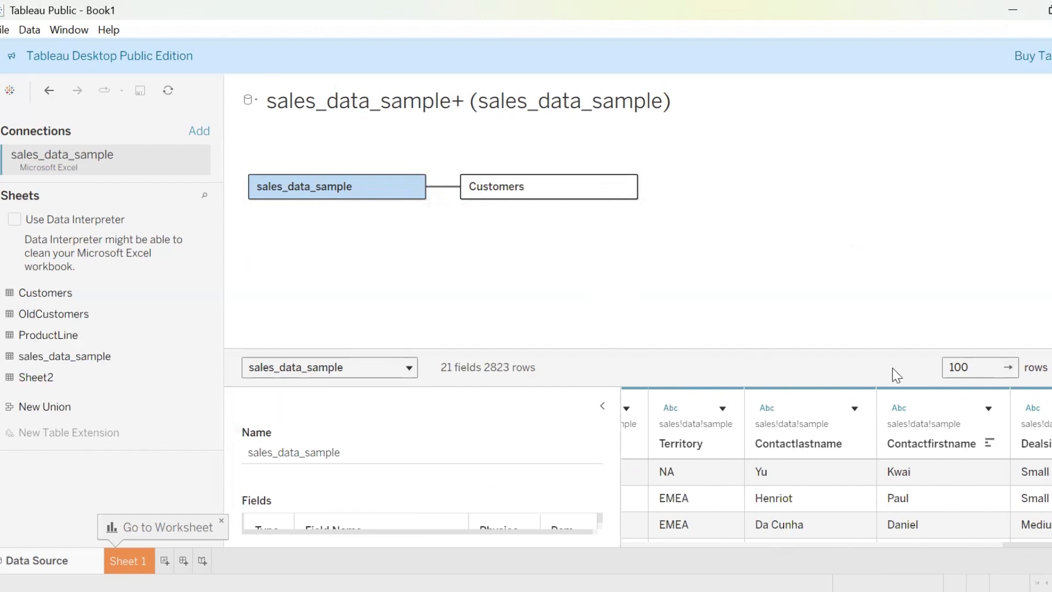
pyautogui.moveTo(1012, 548); pyautogui.dragTo(916, 547)
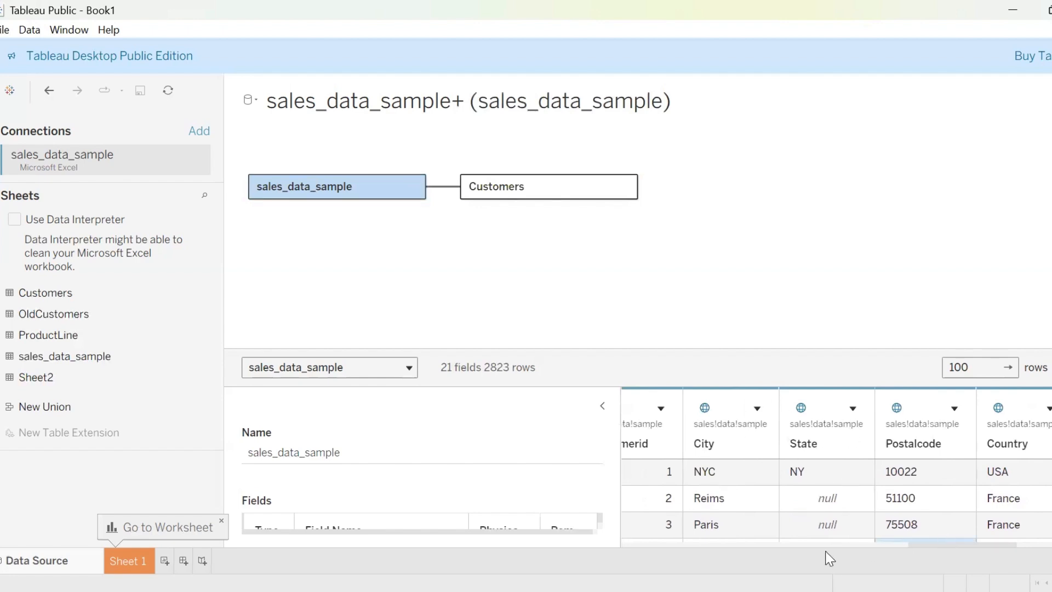
pyautogui.moveTo(921, 548); pyautogui.dragTo(876, 546)
pyautogui.click(329, 367)
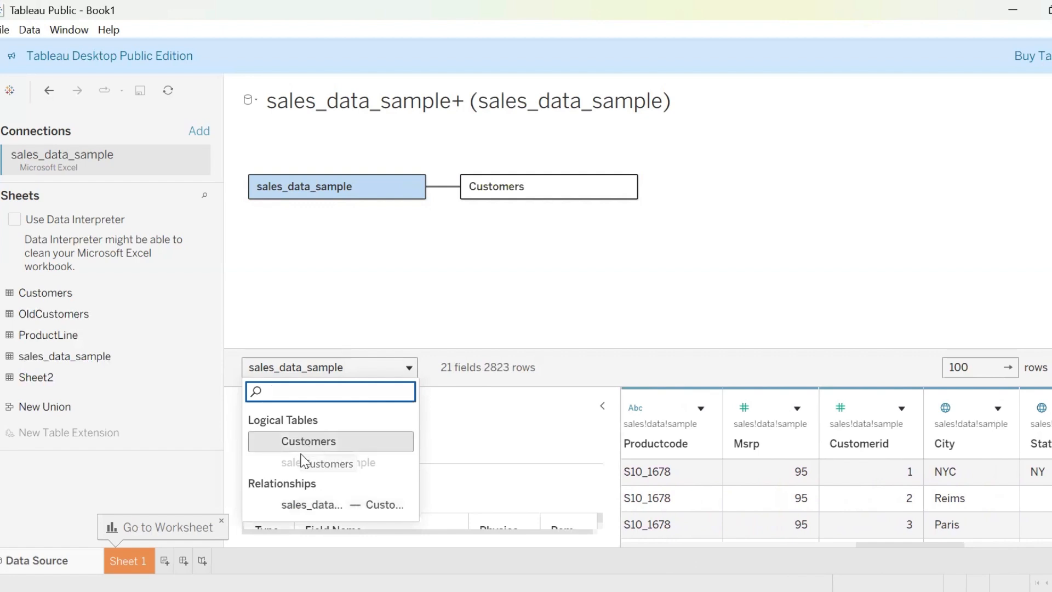
pyautogui.click(527, 289)
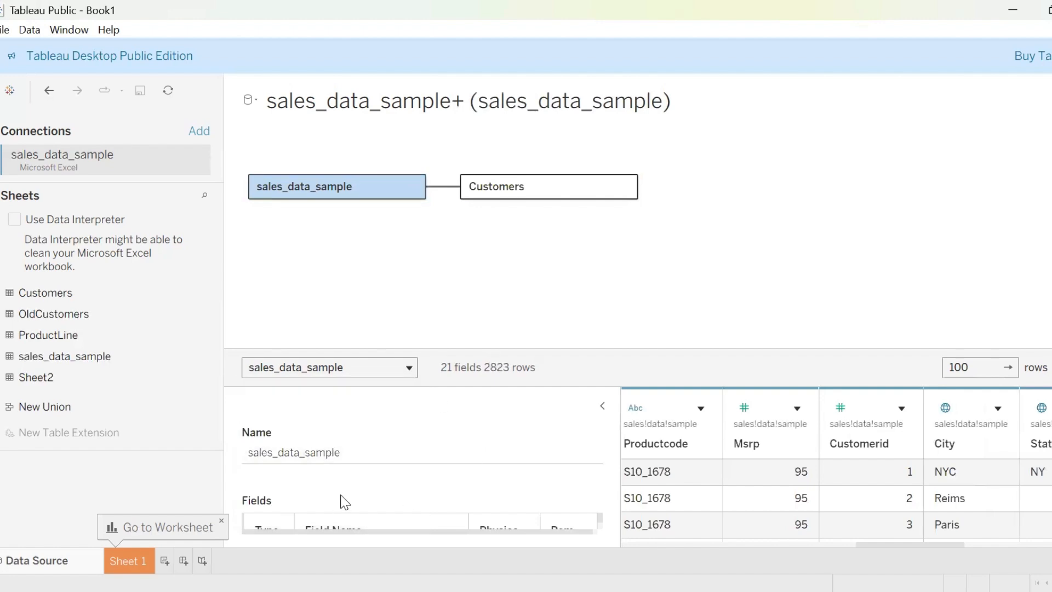
# Show the relationship between sales_data_sample and Customers in an enlarged details area and check the fields available for matching.
pyautogui.click(408, 366)
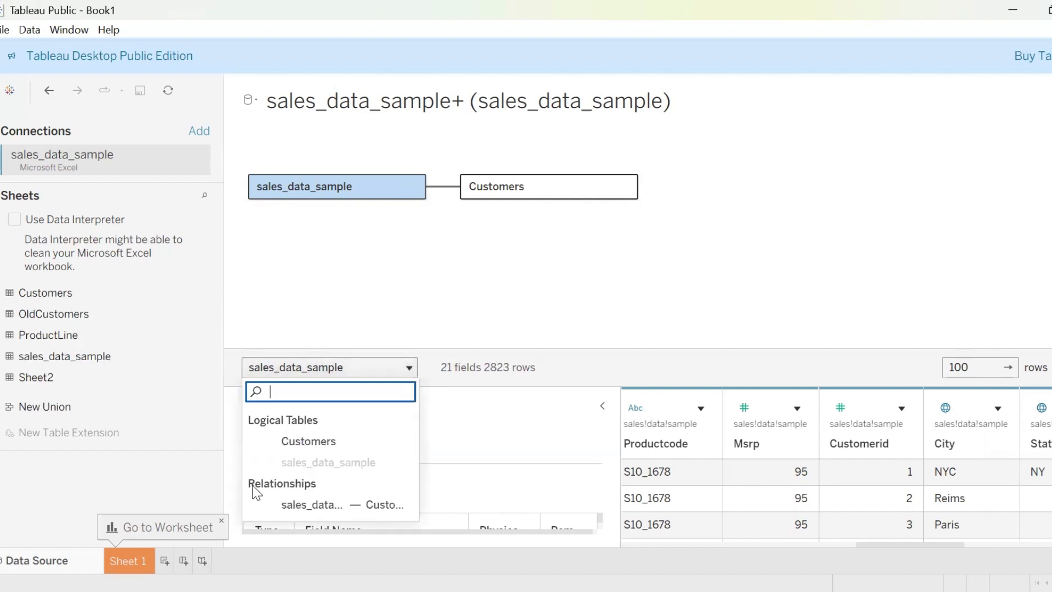
pyautogui.click(356, 505)
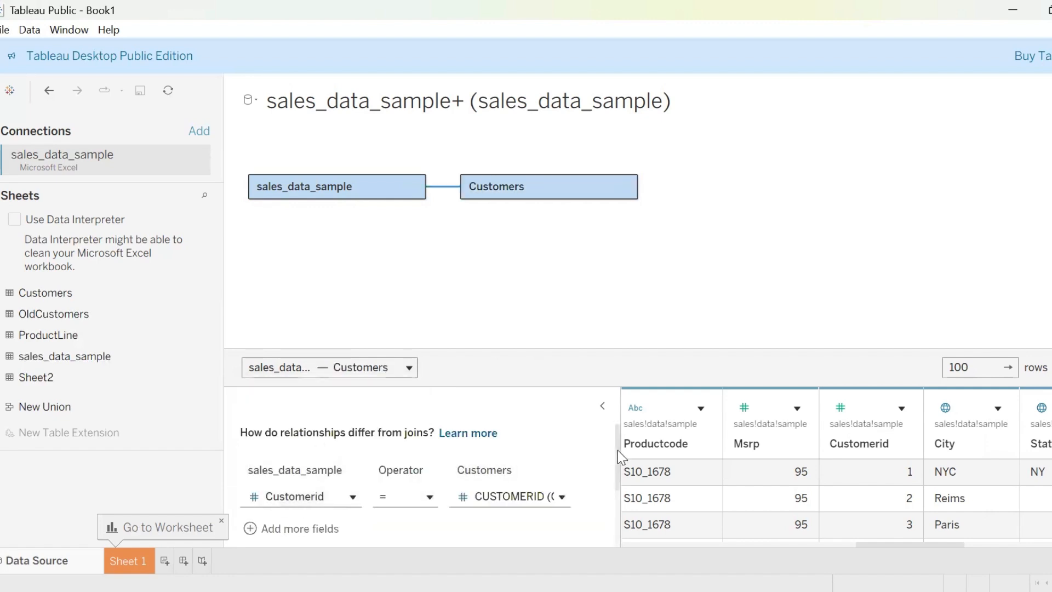
pyautogui.moveTo(307, 348); pyautogui.dragTo(306, 219)
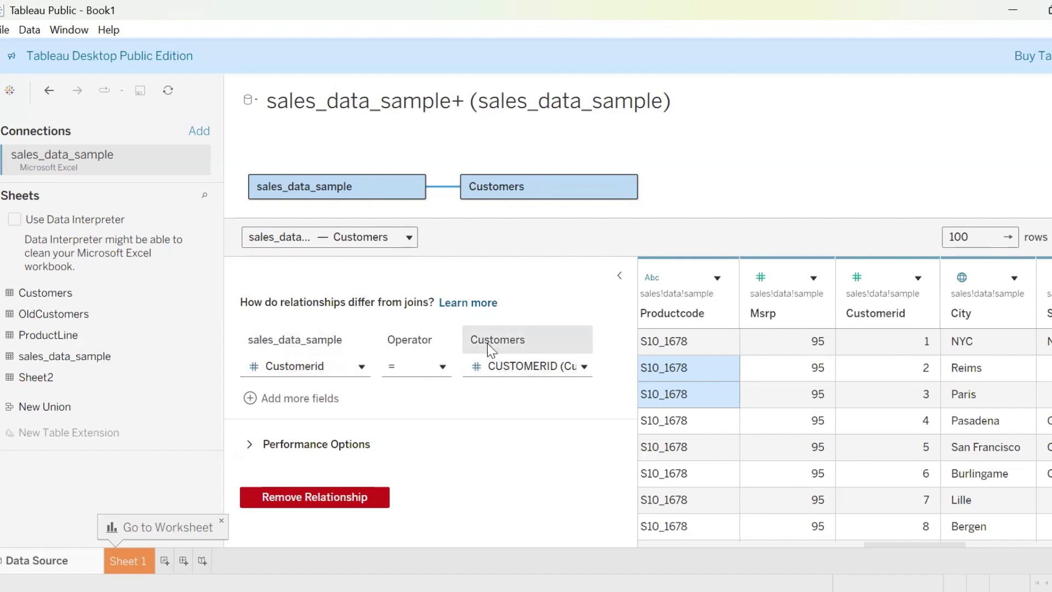
pyautogui.click(359, 367)
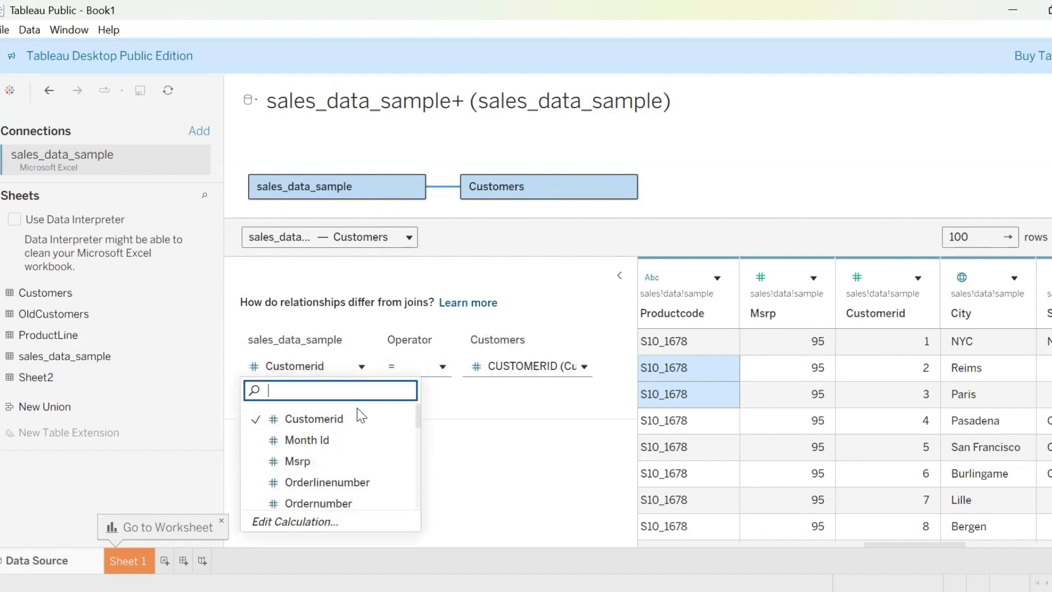
pyautogui.click(230, 327)
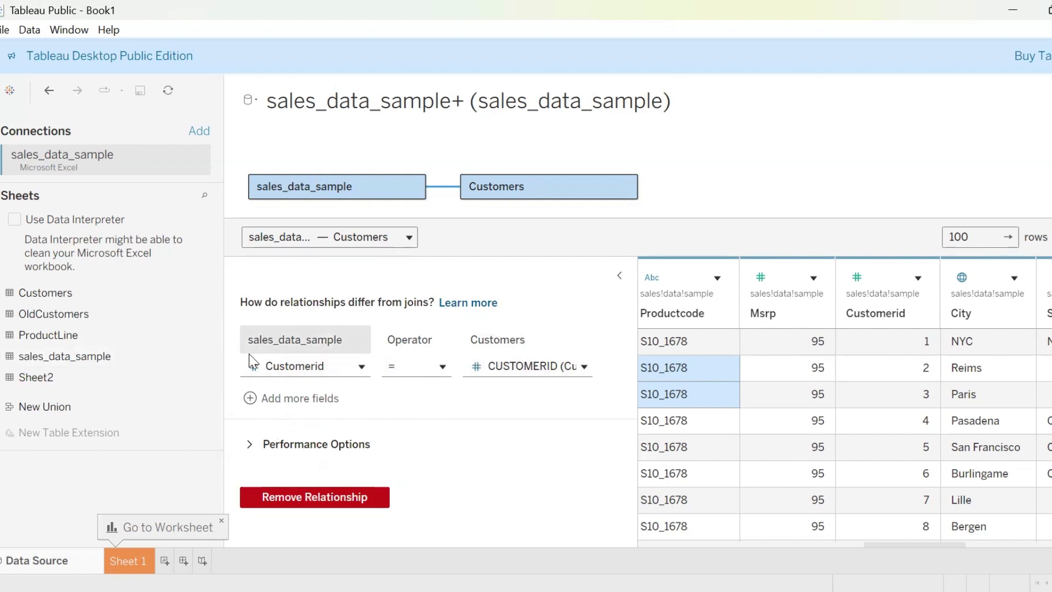
# Start a second pair of matching fields in the sales_data_sample and Customers relationship and delete that pair again.
pyautogui.click(247, 396)
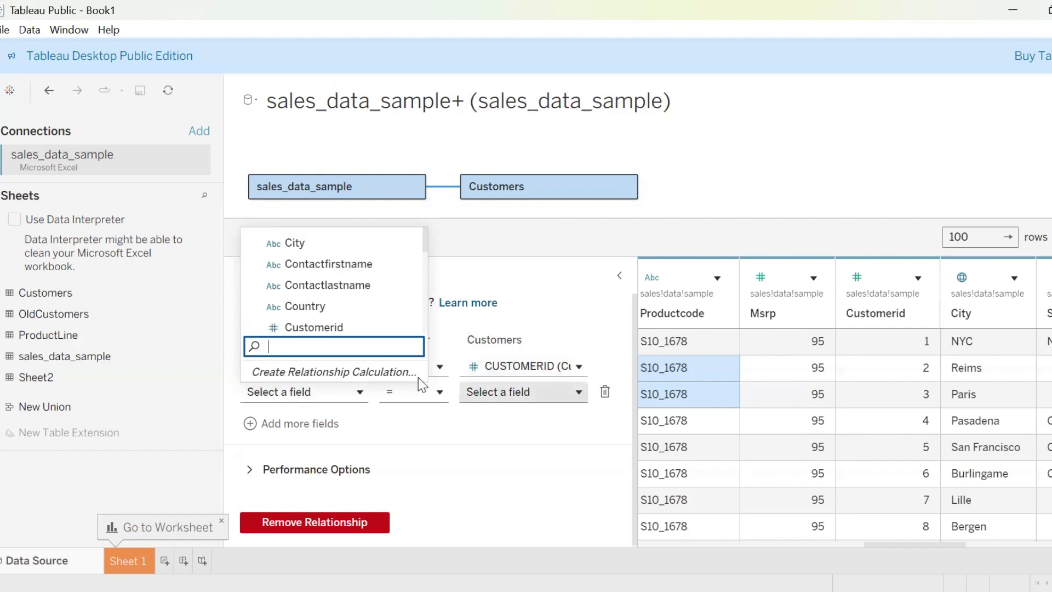
pyautogui.click(605, 391)
pyautogui.click(605, 392)
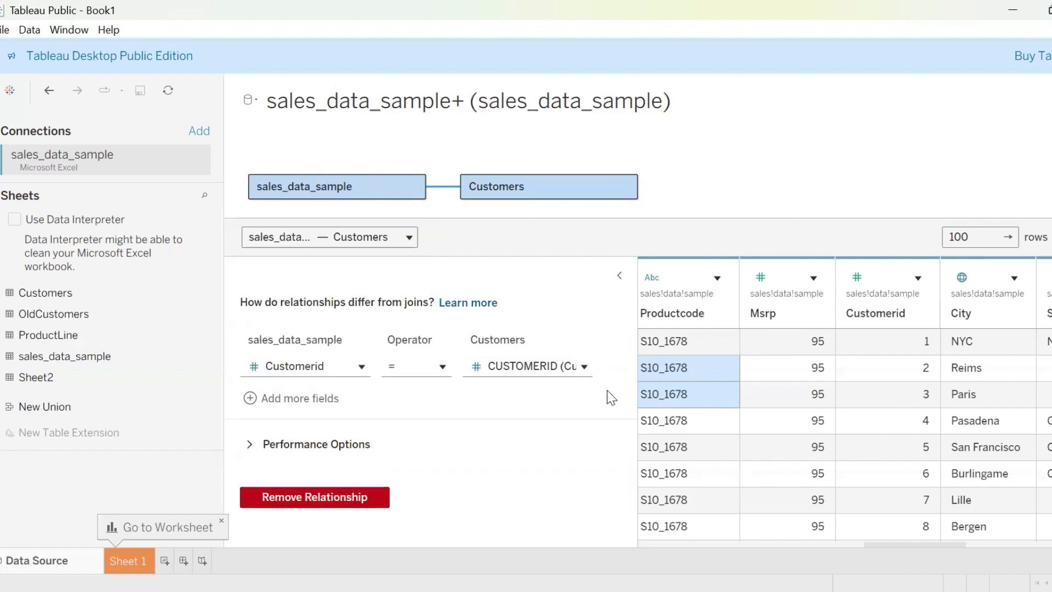
# Expand the relationship's performance options and check the cardinality choices offered for sales_data_sample and Customers.
pyautogui.click(249, 444)
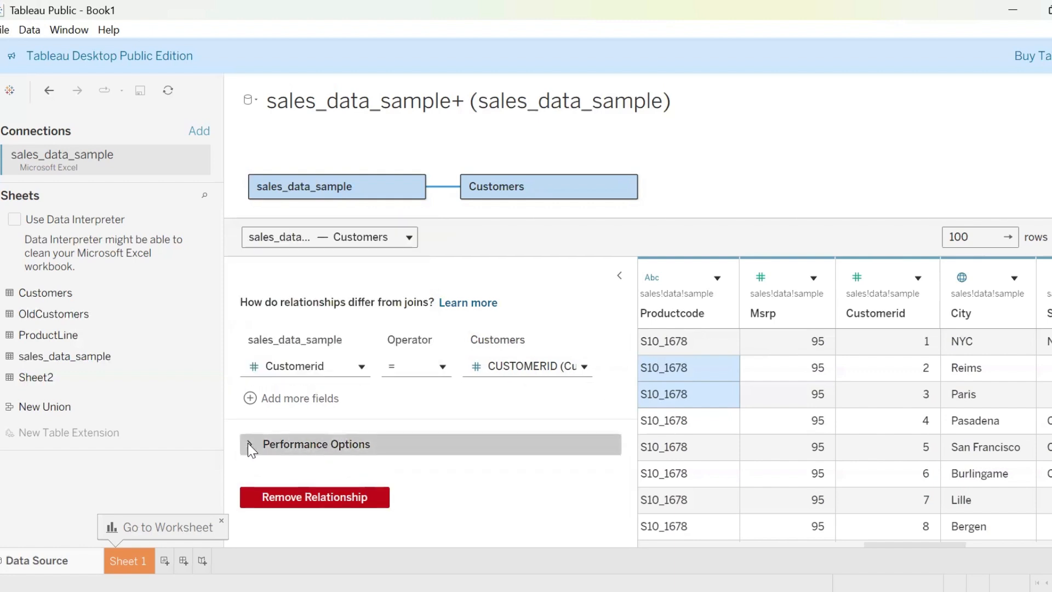
pyautogui.scroll(-3, 598, 492)
pyautogui.scroll(-1, 598, 492)
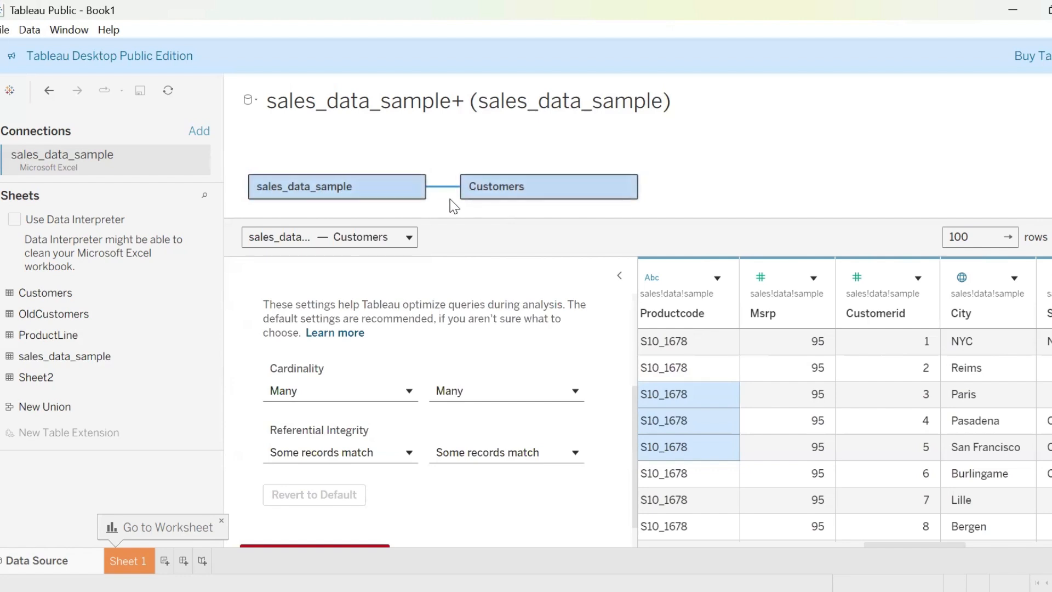
pyautogui.moveTo(320, 387)
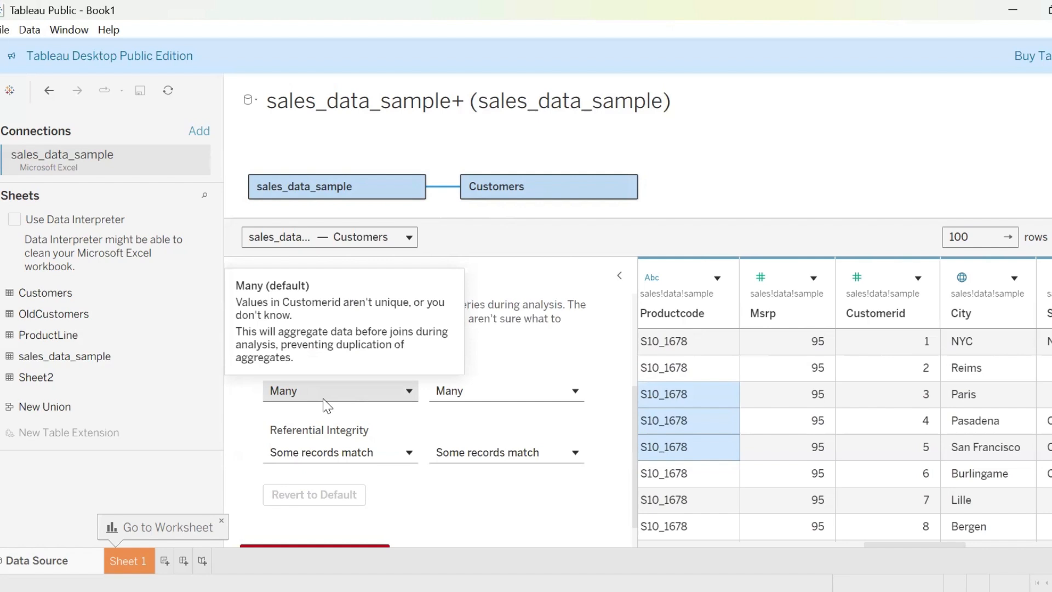
pyautogui.click(409, 391)
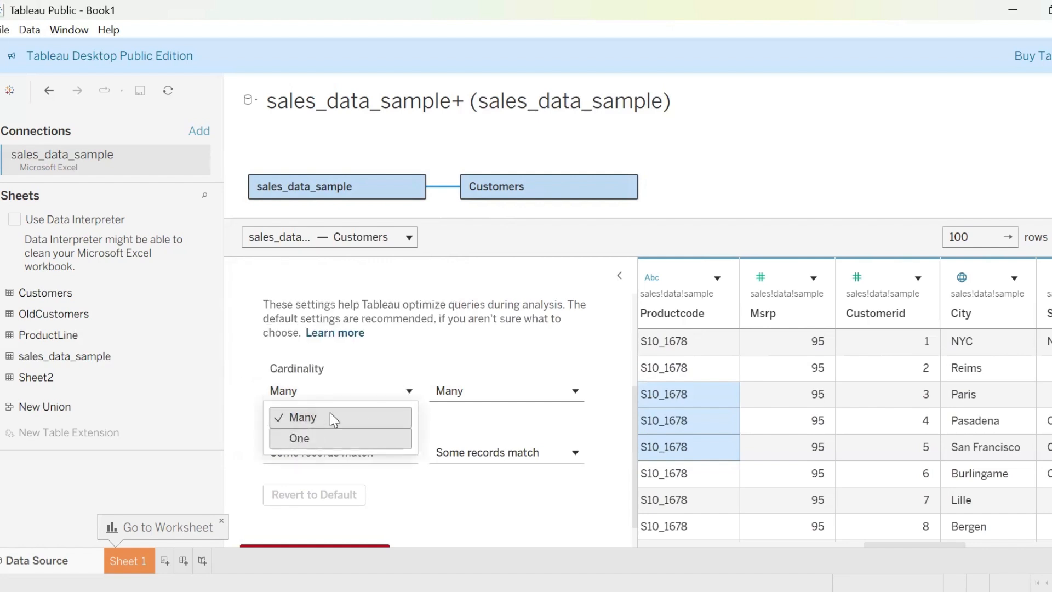
pyautogui.click(575, 390)
pyautogui.click(575, 390)
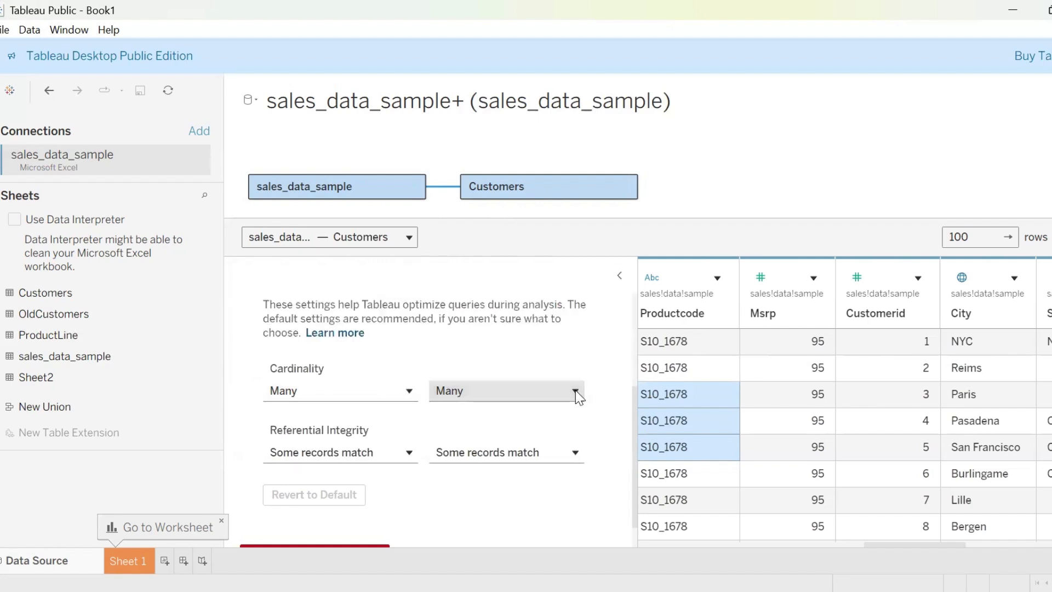
pyautogui.click(575, 391)
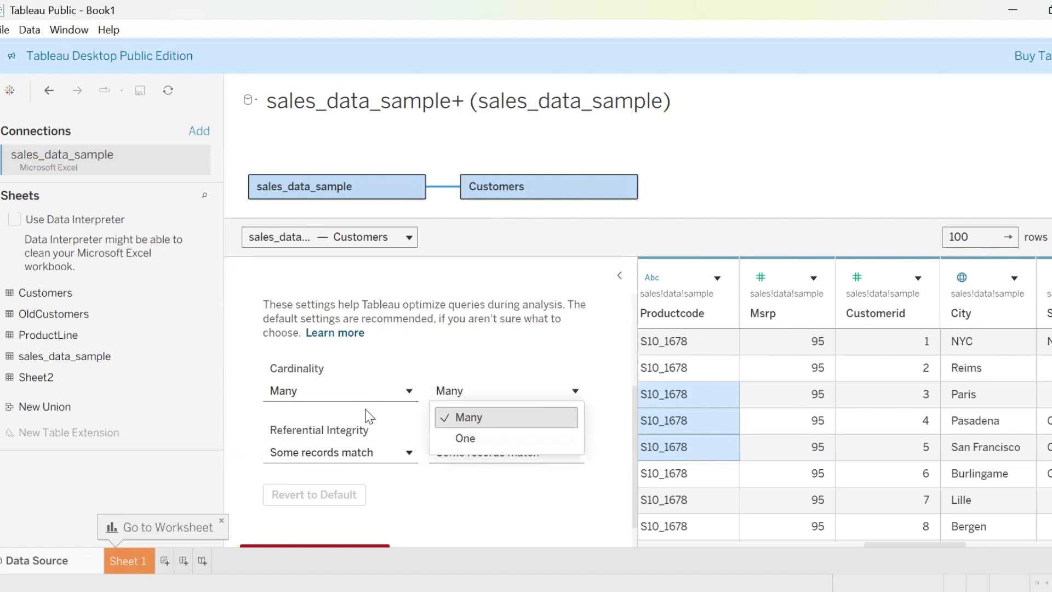
pyautogui.click(406, 392)
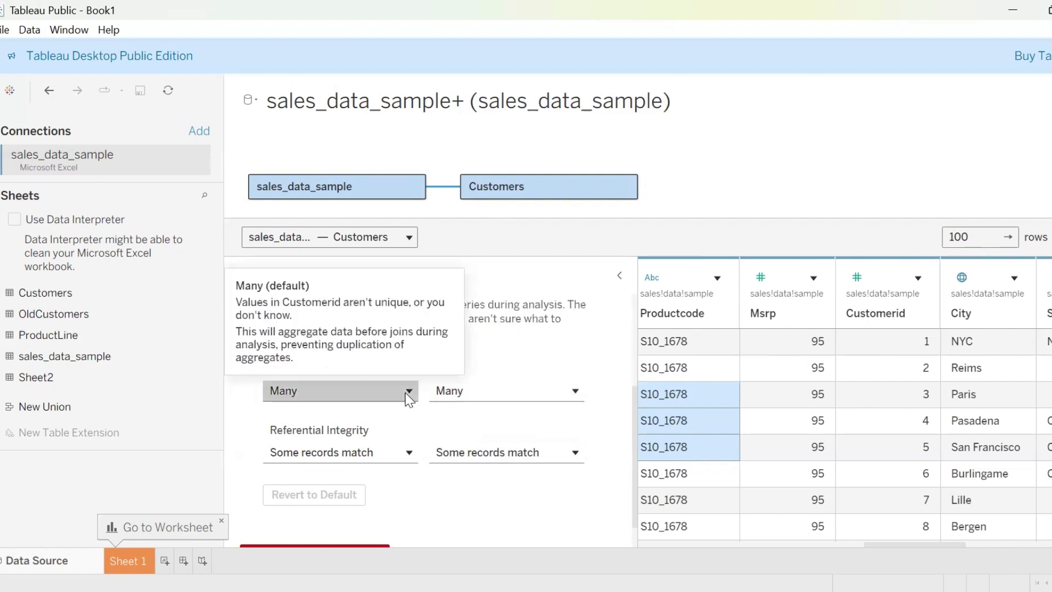
pyautogui.click(517, 339)
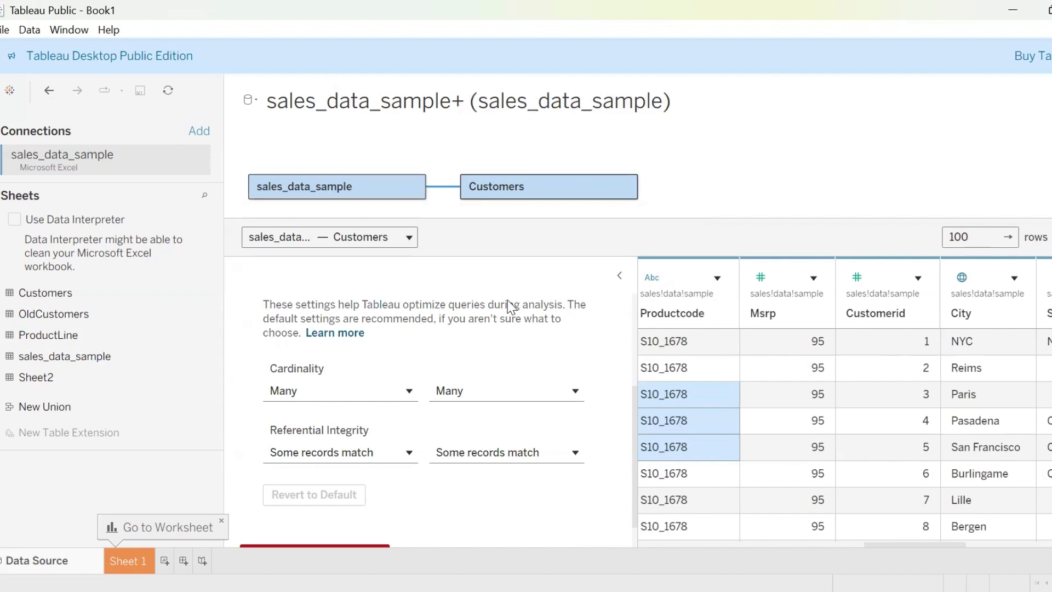
# Try a cardinality of One for sales_data_sample and for Customers in turn, returning each side to Many.
pyautogui.click(409, 390)
pyautogui.click(271, 372)
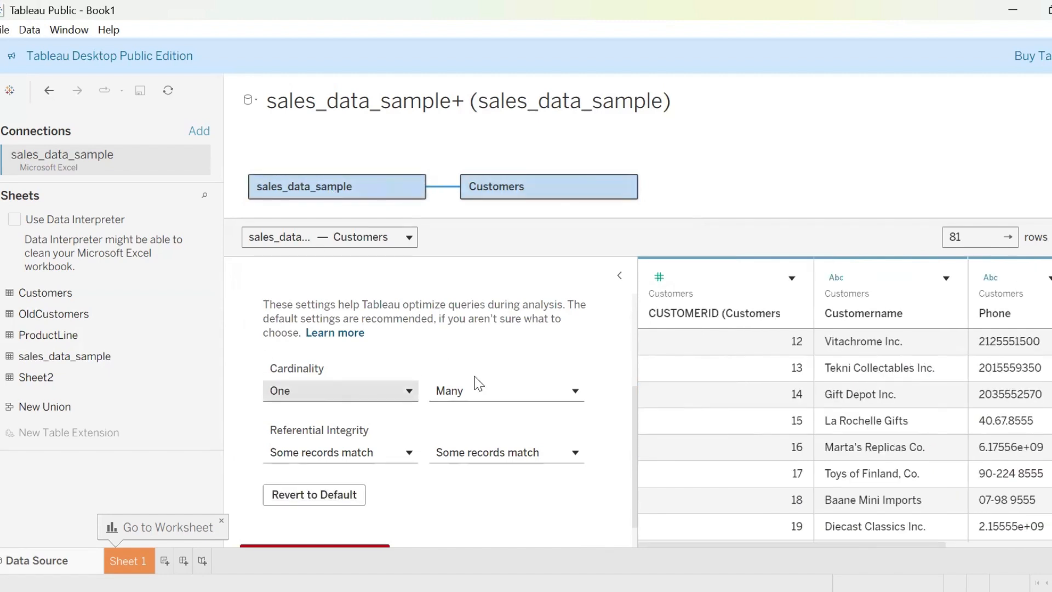
pyautogui.moveTo(285, 392)
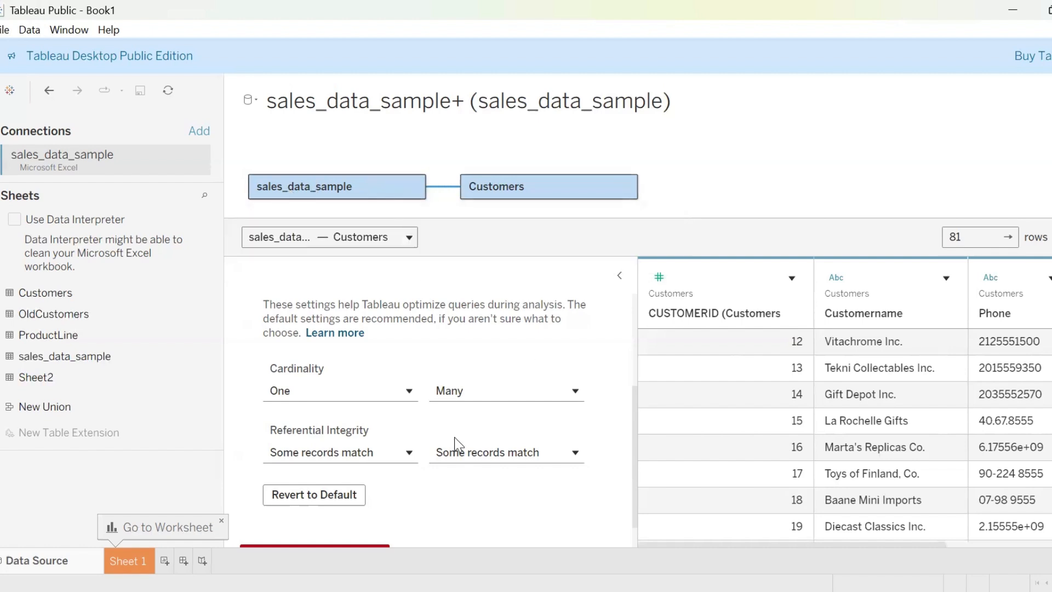
pyautogui.click(410, 392)
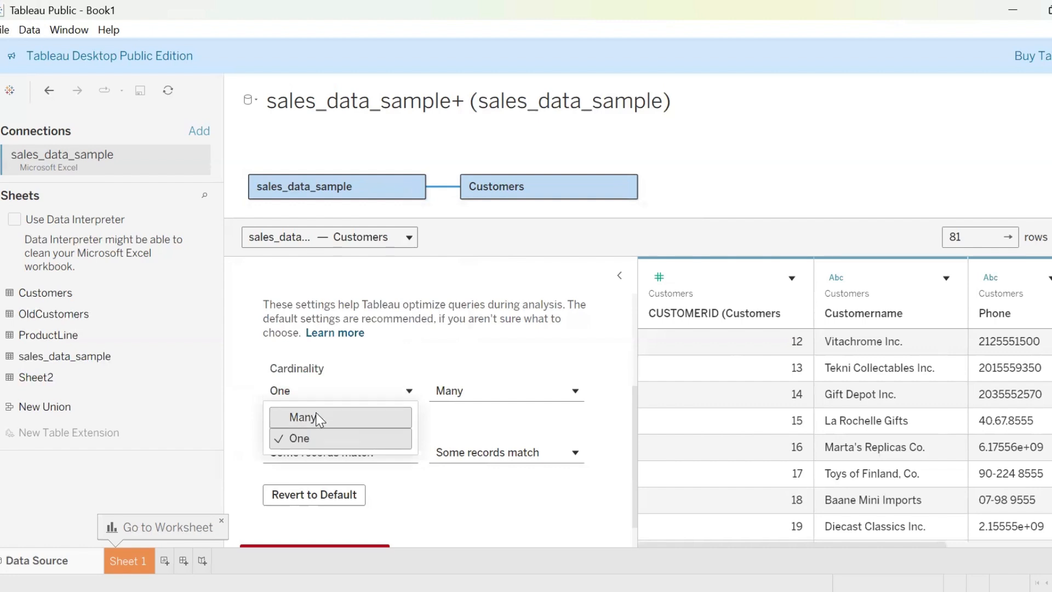
pyautogui.click(317, 418)
pyautogui.click(569, 391)
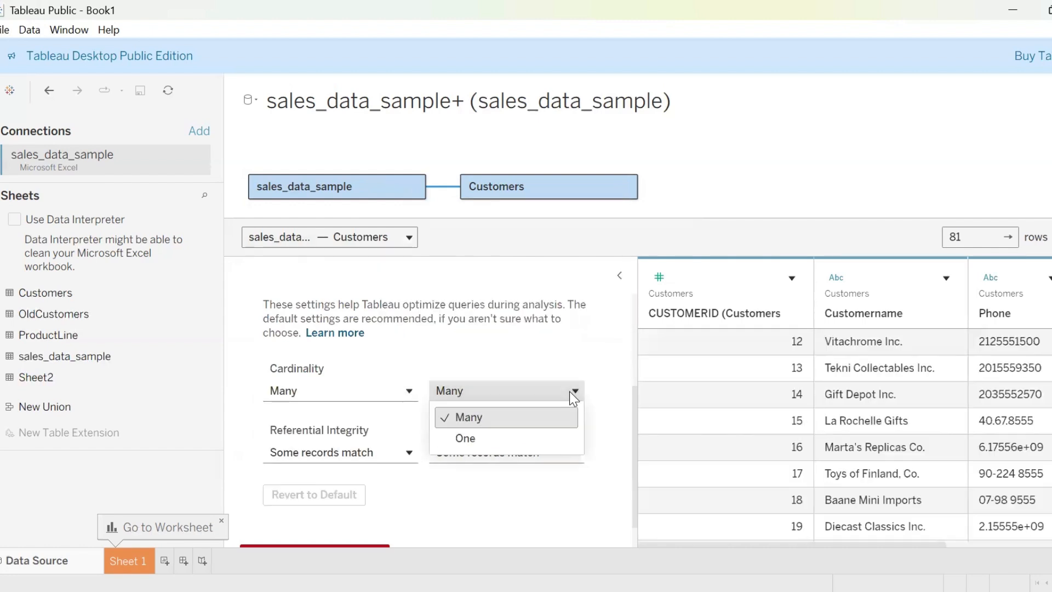
pyautogui.click(499, 448)
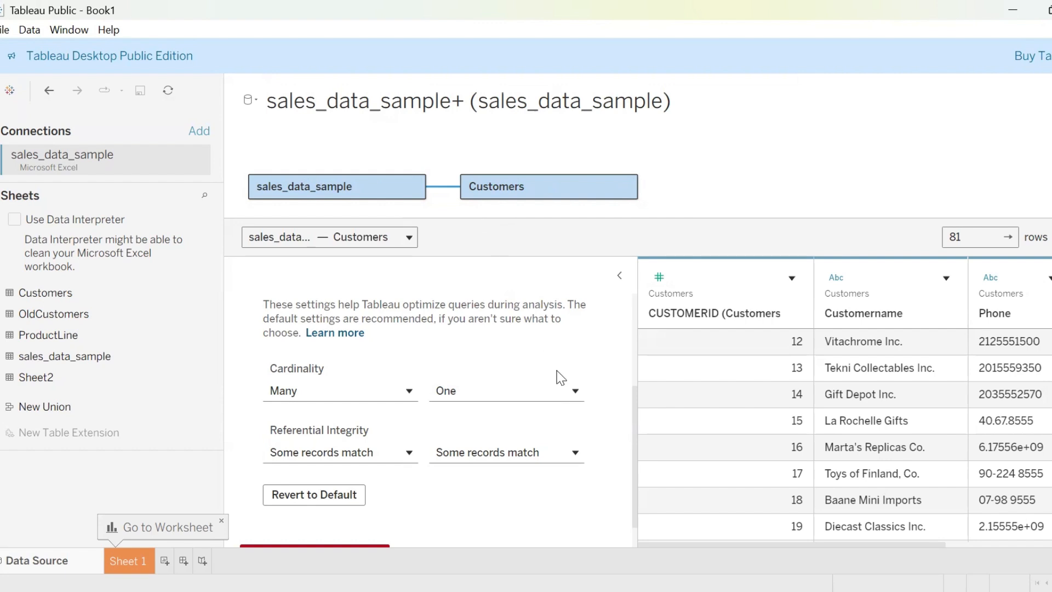
pyautogui.click(550, 390)
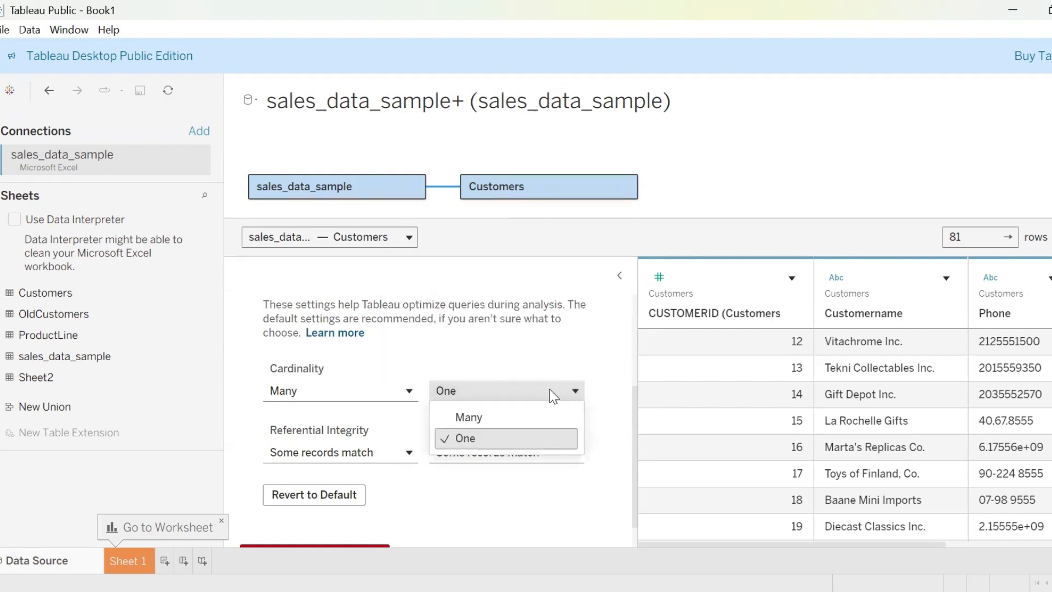
pyautogui.click(492, 419)
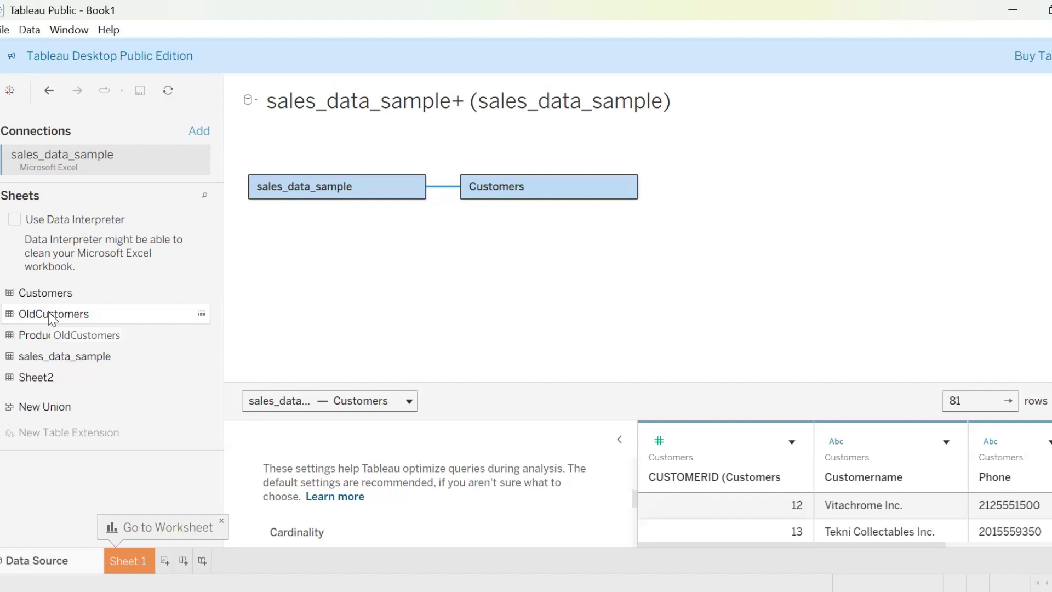
# Union the OldCustomers sheet with the Customers table directly in the logical layer.
pyautogui.moveTo(52, 317); pyautogui.dragTo(478, 209)
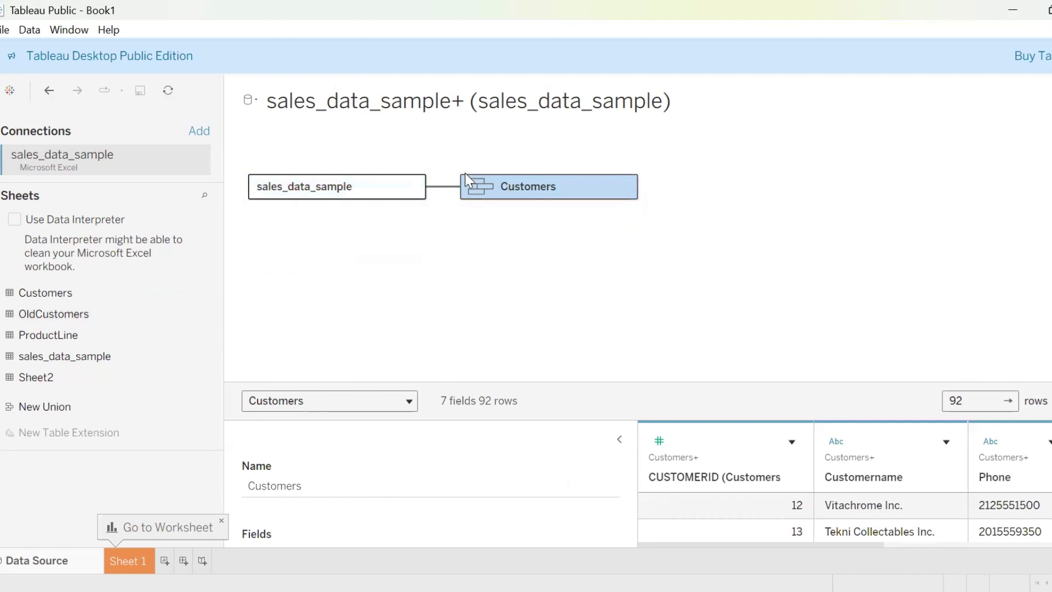
pyautogui.moveTo(477, 189)
# Look through the unioned Customers rows and the Sheet and Table Name columns to see which sheet each row comes from.
pyautogui.moveTo(811, 544); pyautogui.dragTo(797, 501)
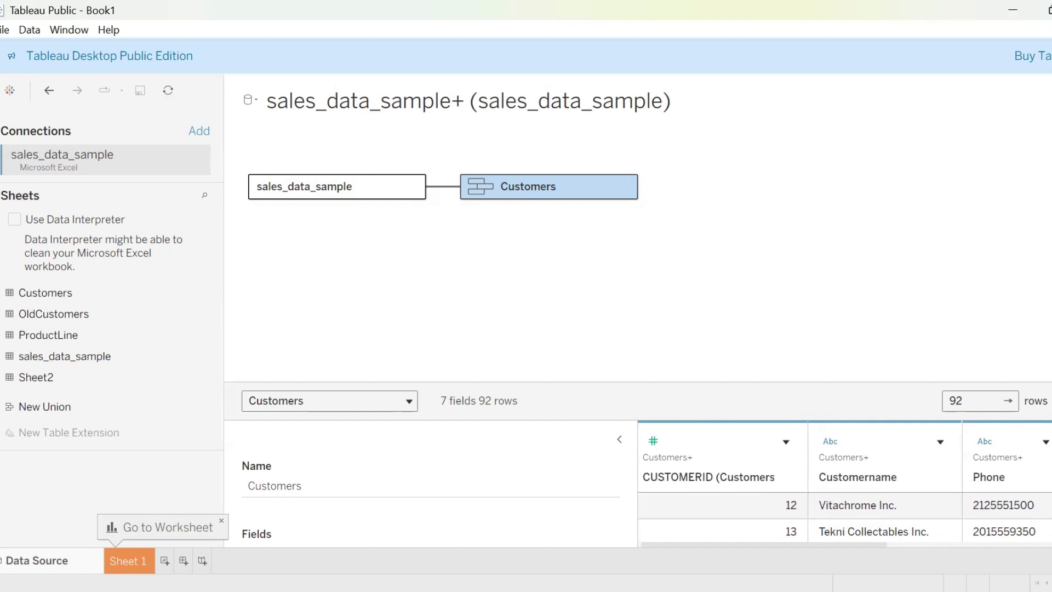
pyautogui.scroll(-20, 844, 514)
pyautogui.scroll(-8, 843, 515)
pyautogui.scroll(4, 1025, 528)
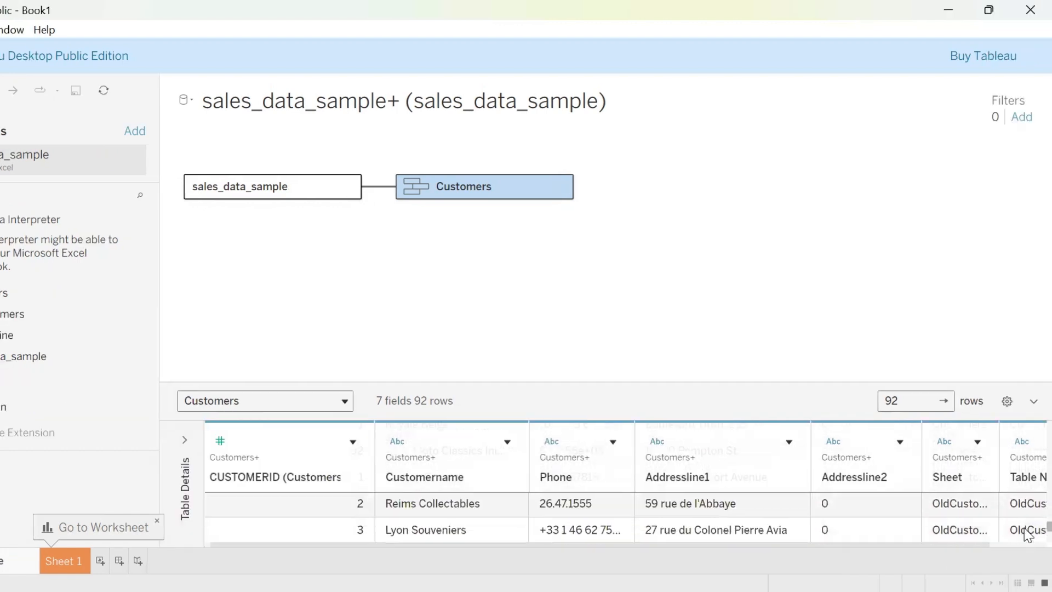
pyautogui.scroll(1, 1027, 535)
pyautogui.scroll(-3, 1027, 536)
pyautogui.scroll(-1, 1028, 535)
pyautogui.scroll(1, 1028, 536)
pyautogui.scroll(-20, 1028, 528)
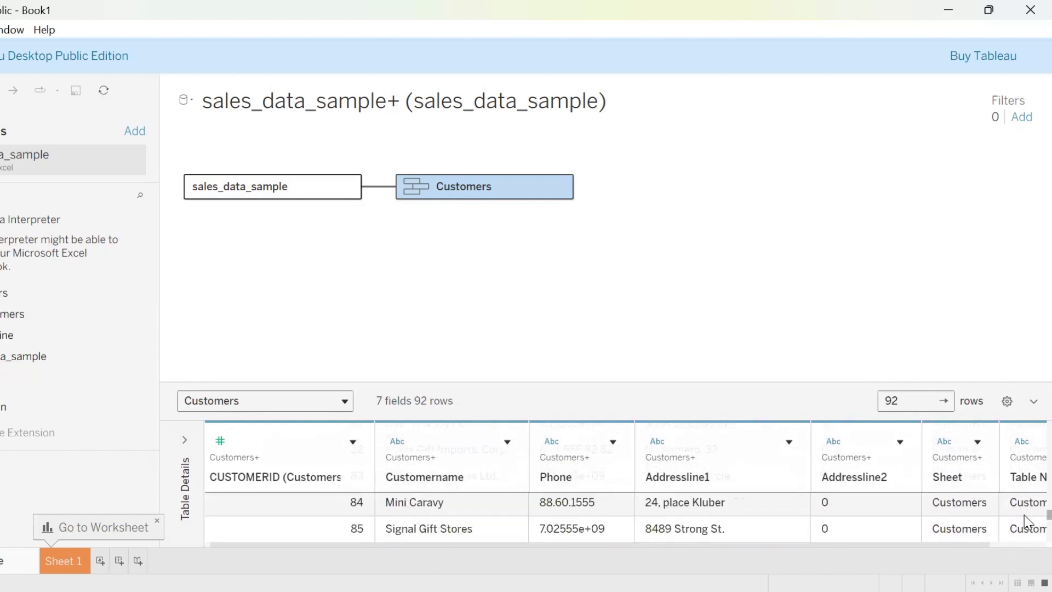
pyautogui.scroll(-1, 1028, 523)
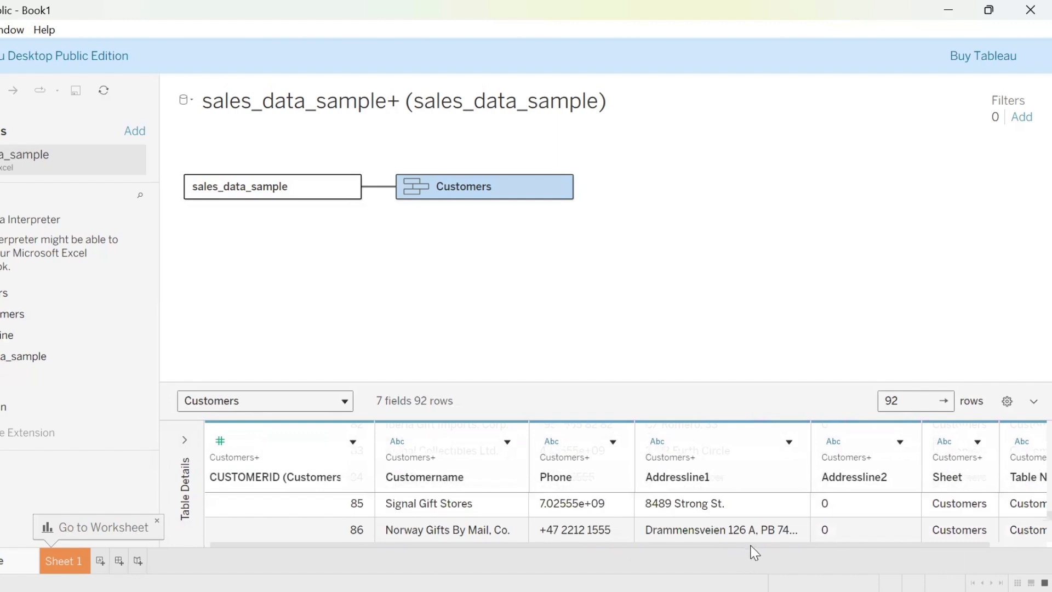
pyautogui.moveTo(751, 545); pyautogui.dragTo(936, 559)
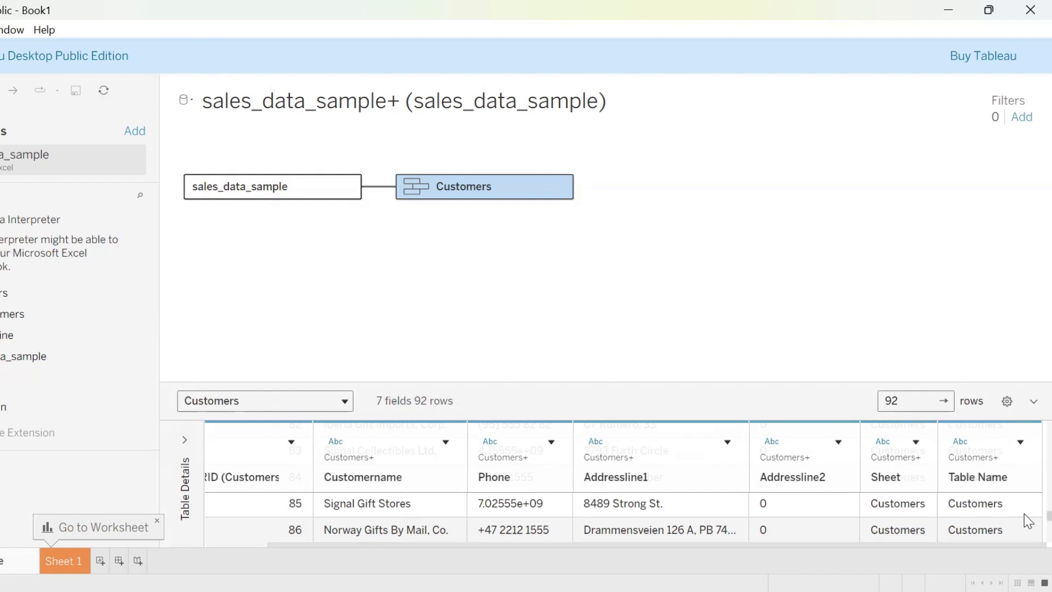
pyautogui.scroll(-5, 1023, 518)
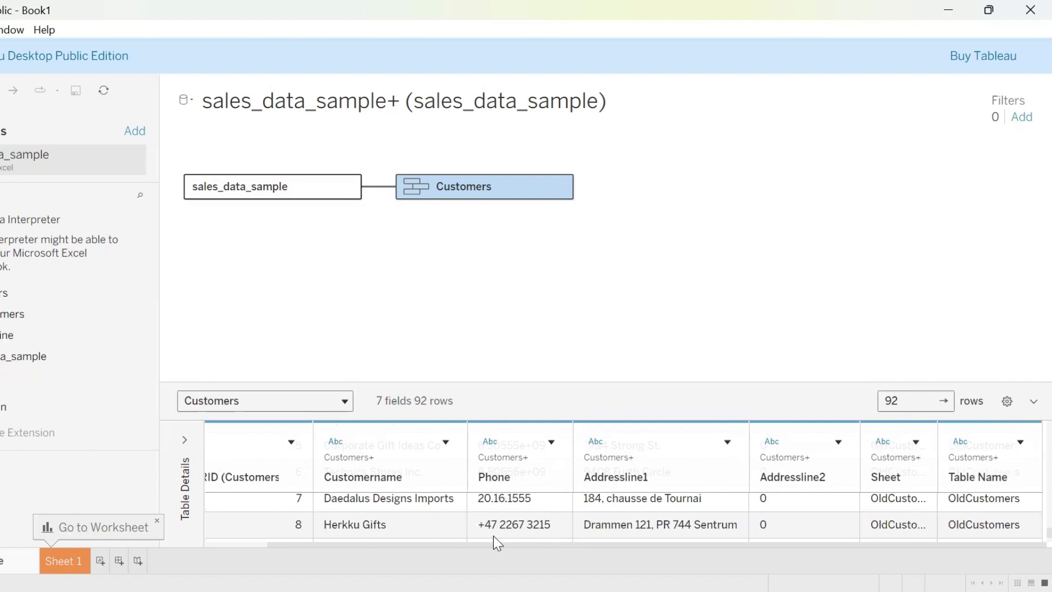
# Replace the unioned Customers table with the plain Customers sheet and union OldCustomers with it in the physical layer.
pyautogui.moveTo(484, 186); pyautogui.dragTo(44, 382)
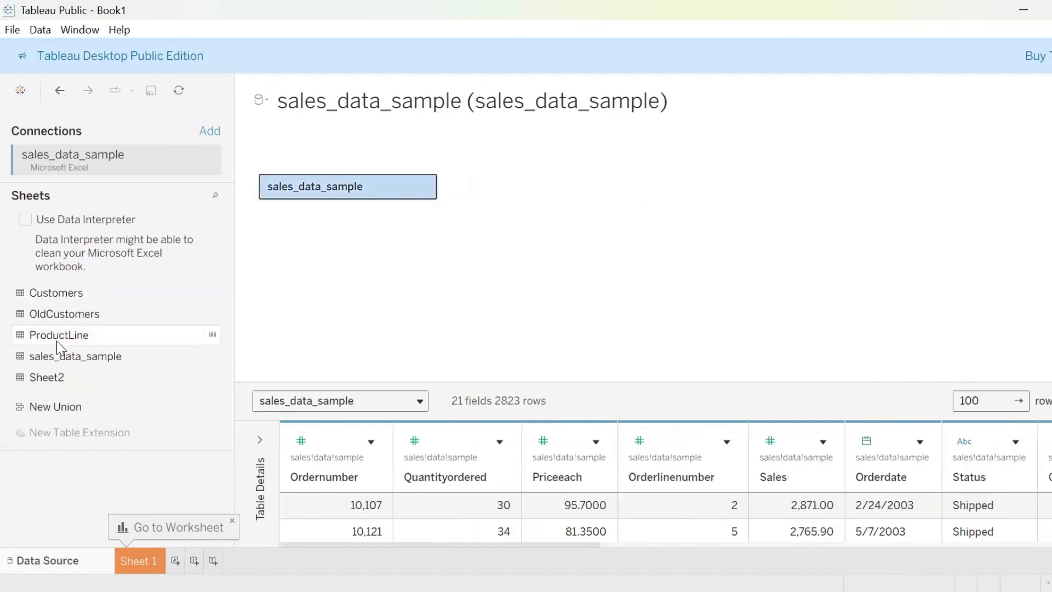
pyautogui.moveTo(56, 292); pyautogui.dragTo(502, 181)
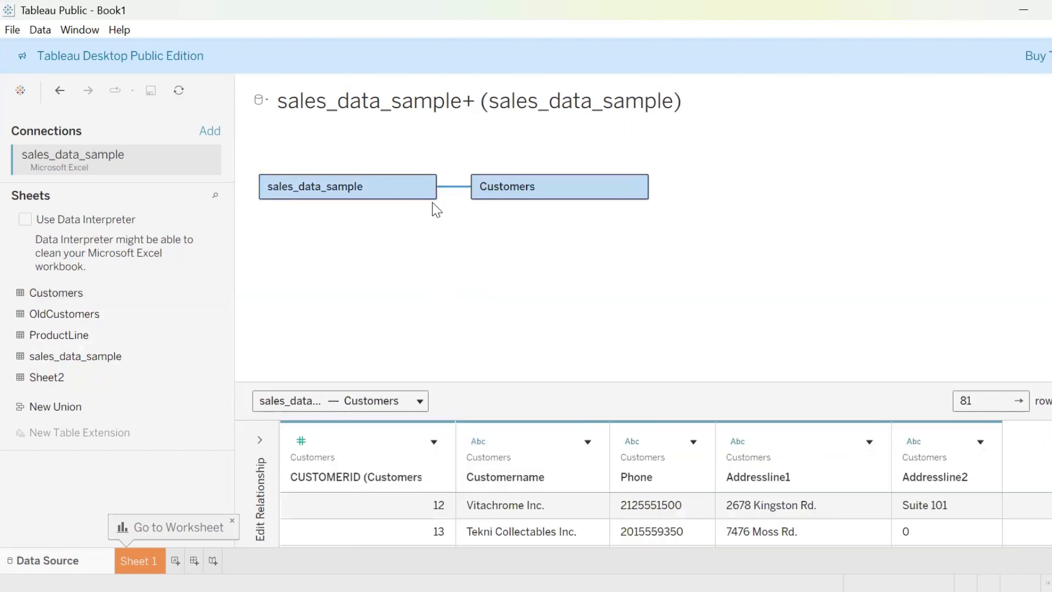
pyautogui.doubleClick(535, 186)
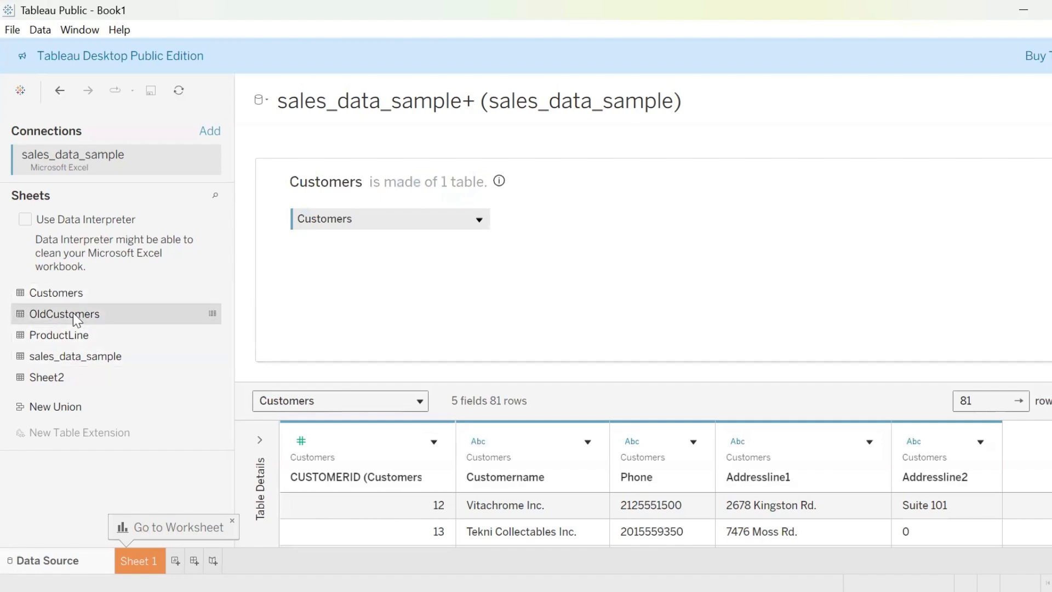
pyautogui.moveTo(74, 313); pyautogui.dragTo(310, 241)
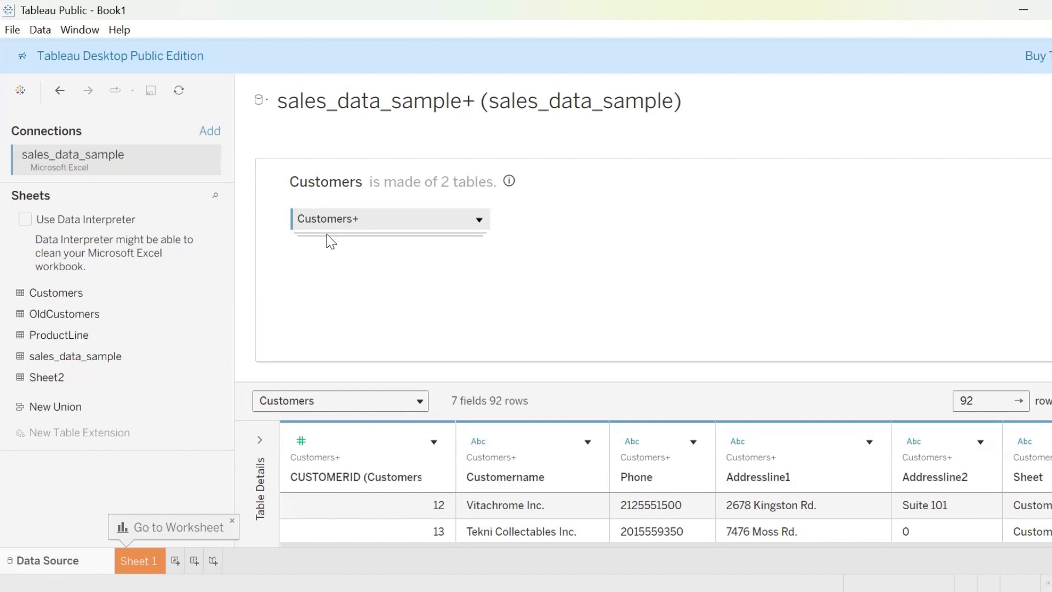
# Edit the Customers union and try a wildcard union that includes sheets matching the pattern *order*.
pyautogui.click(480, 220)
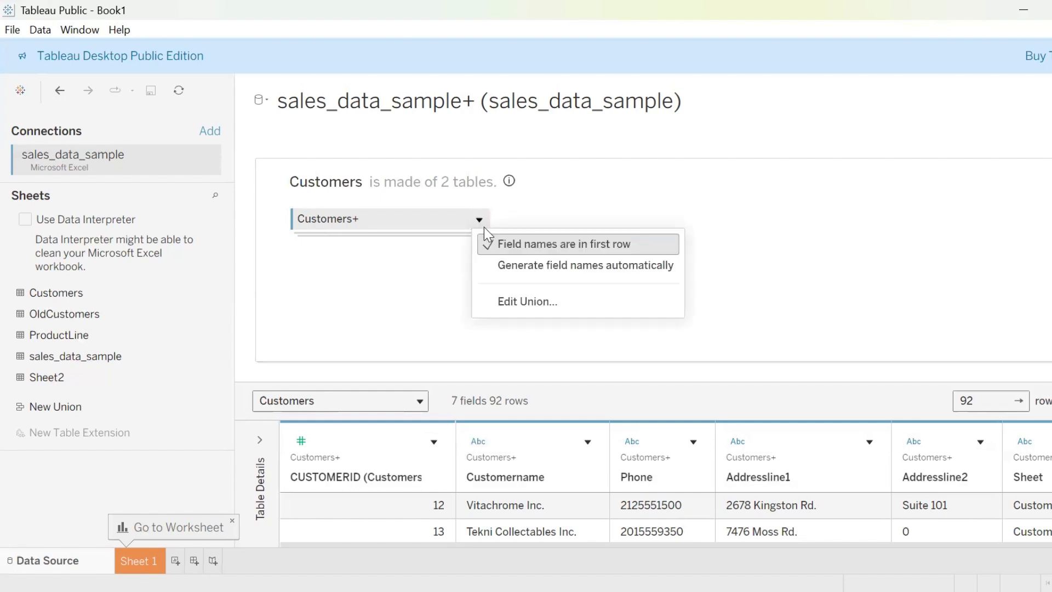
pyautogui.click(508, 301)
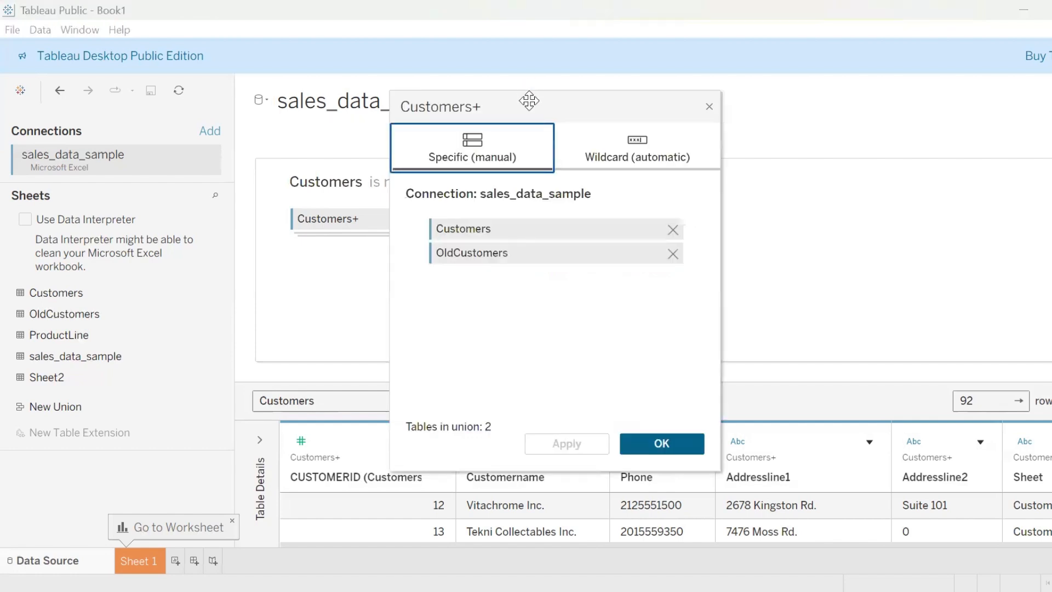
pyautogui.moveTo(560, 104); pyautogui.dragTo(590, 70)
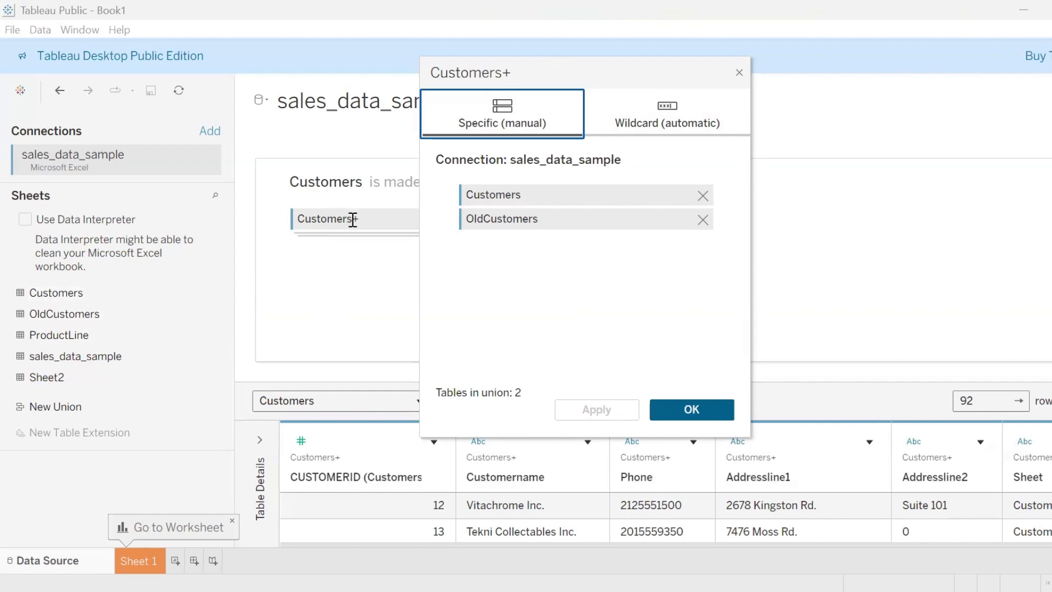
pyautogui.click(666, 110)
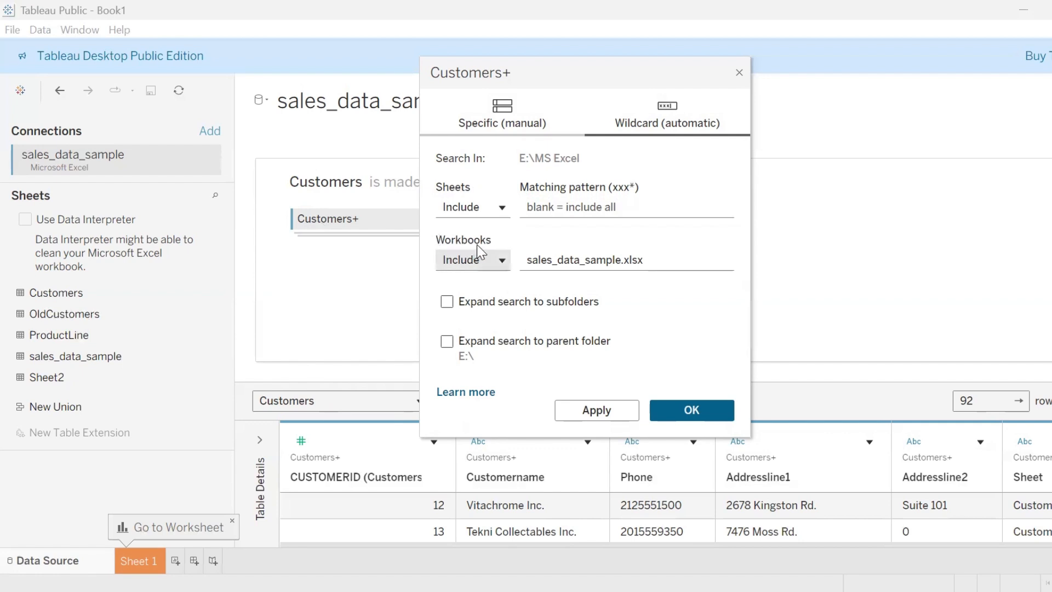
pyautogui.click(547, 205)
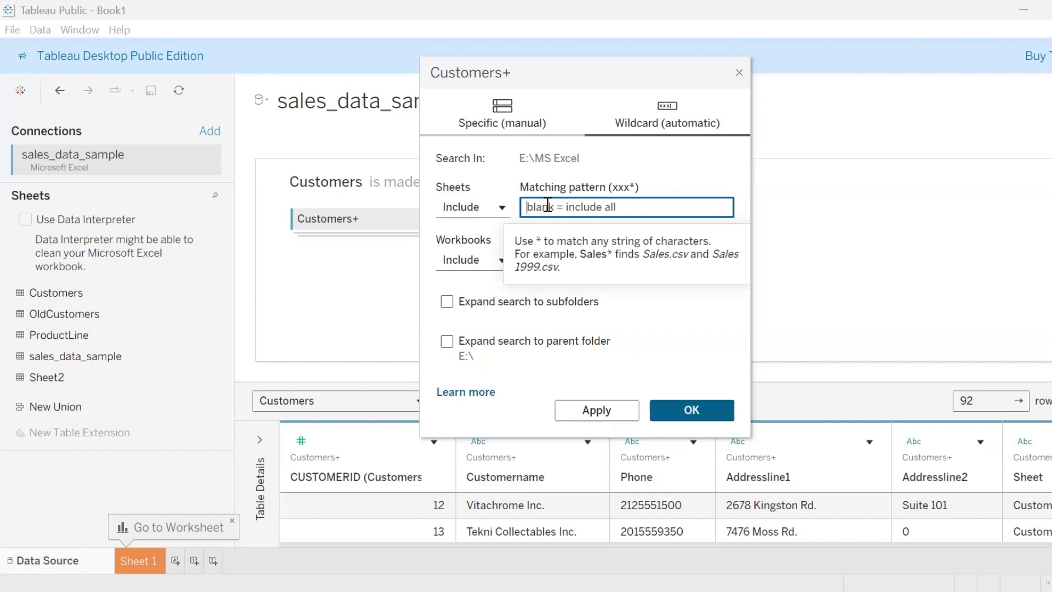
pyautogui.write('order*')
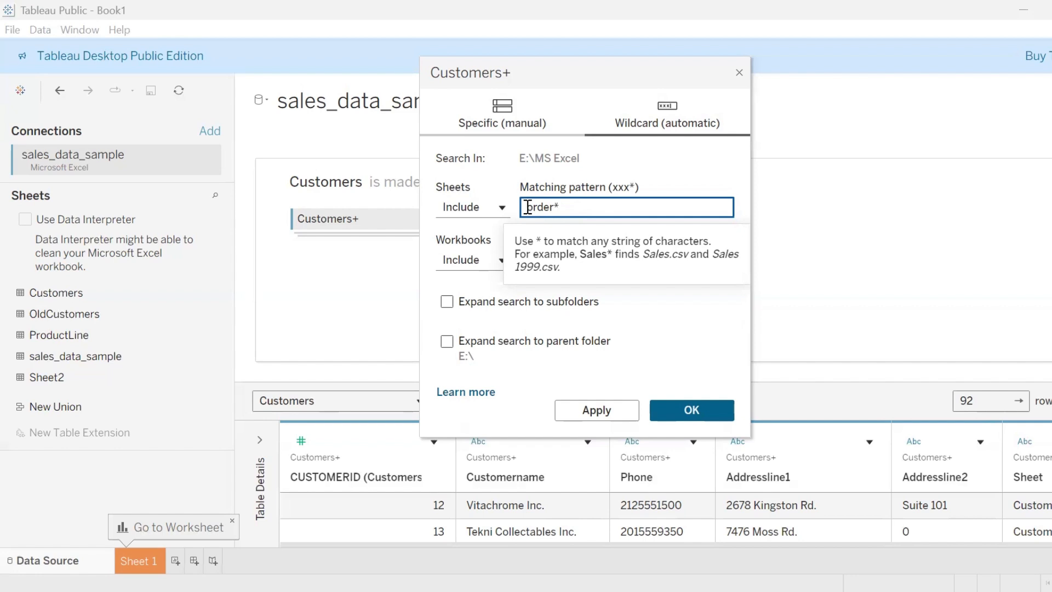
pyautogui.write('*')
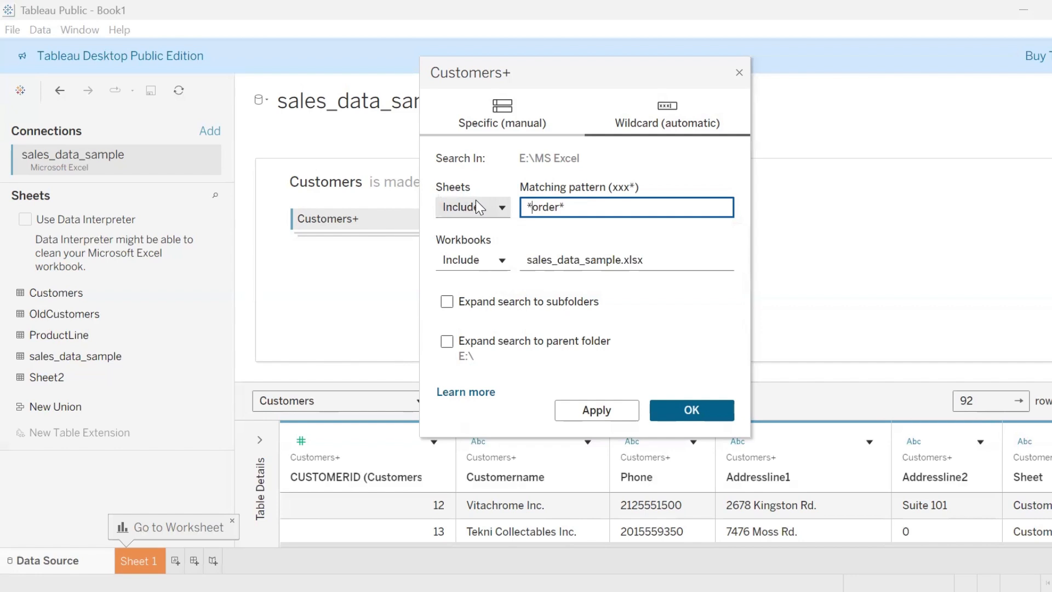
pyautogui.click(499, 209)
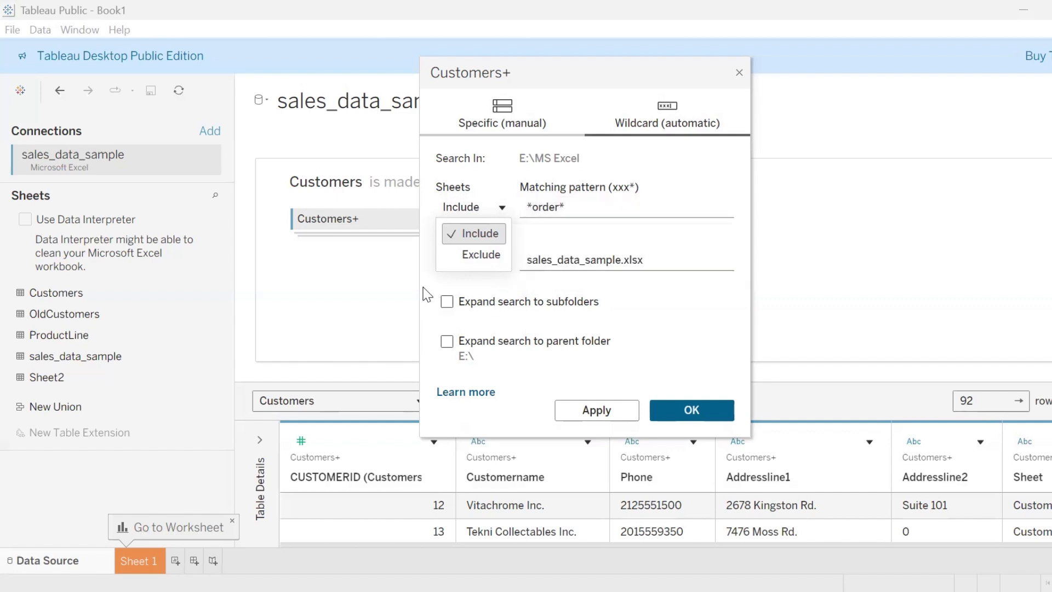
pyautogui.click(425, 291)
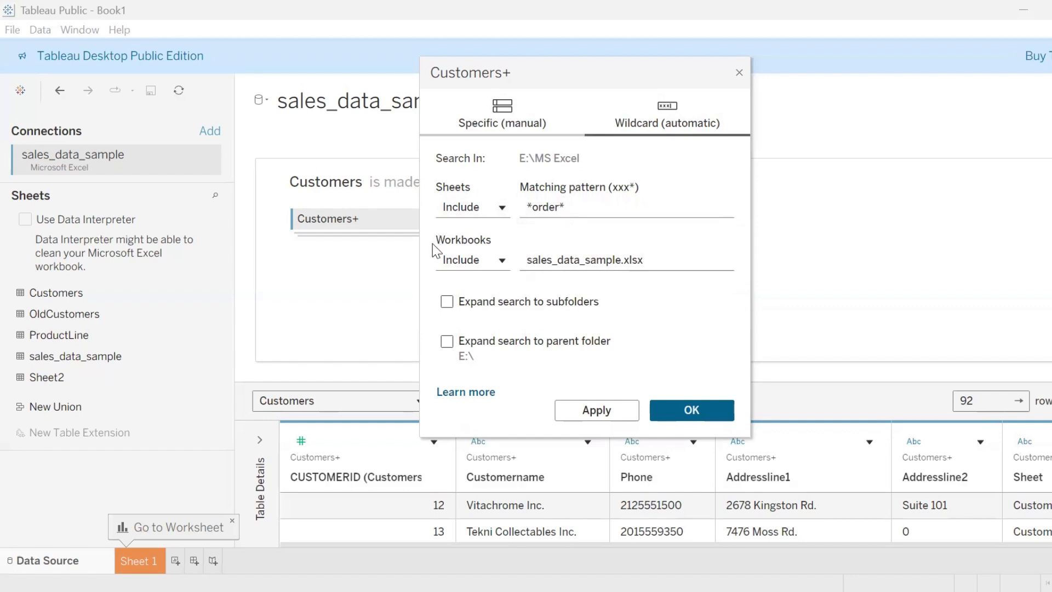
# Try the matching pattern *orders* for the workbooks included in the wildcard union.
pyautogui.click(538, 263)
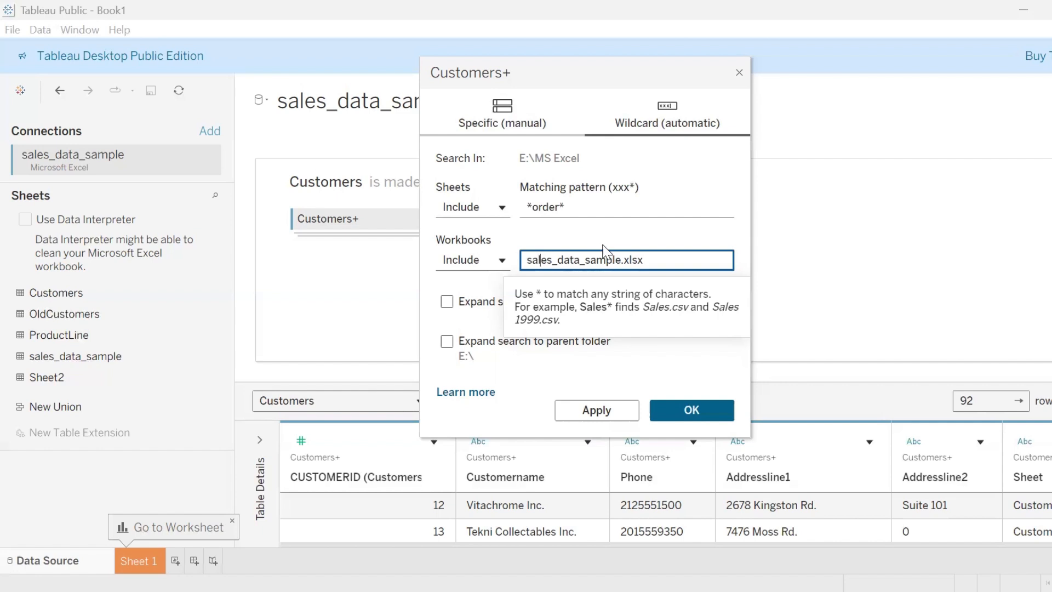
pyautogui.moveTo(660, 259); pyautogui.dragTo(497, 262)
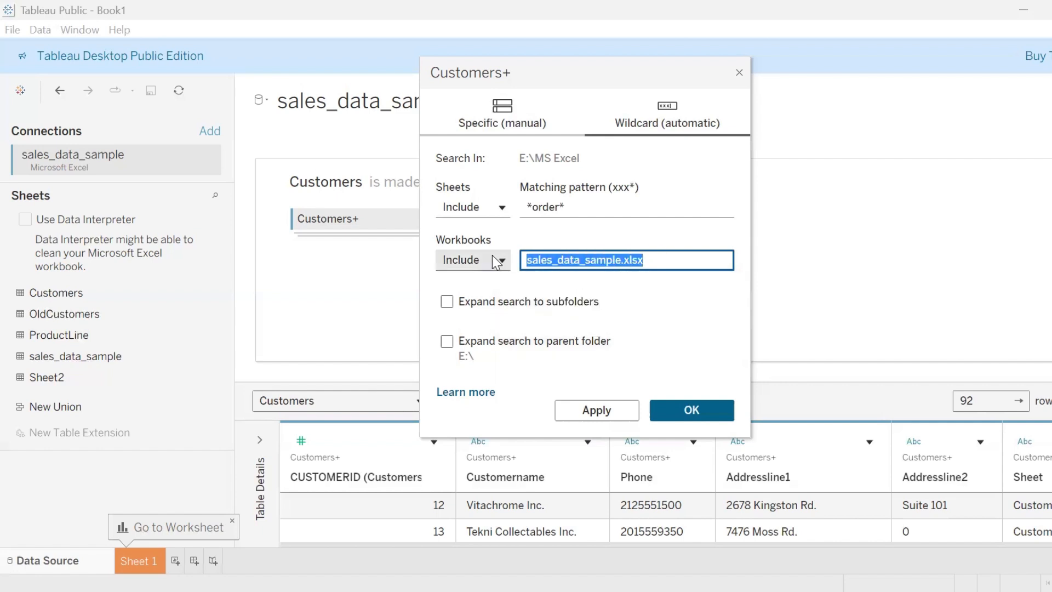
pyautogui.write('orders')
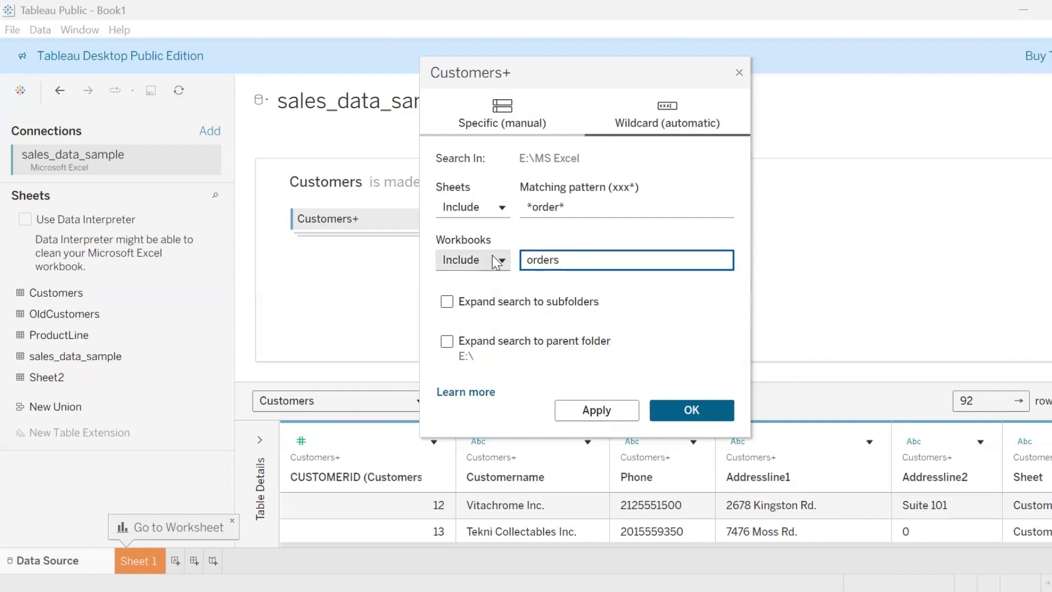
pyautogui.write('*')
pyautogui.click(528, 260)
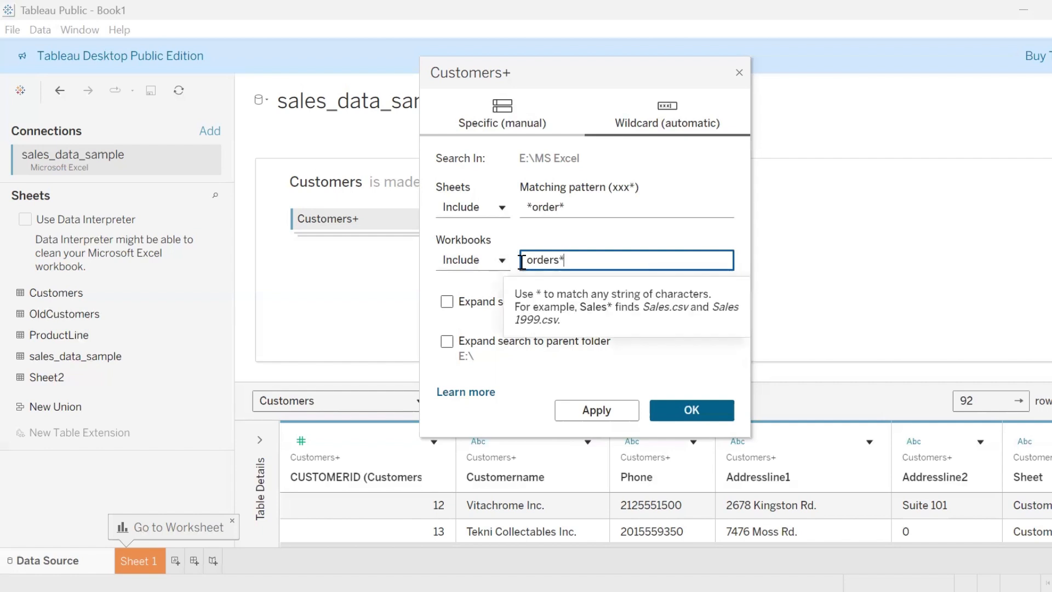
pyautogui.write('*')
pyautogui.click(432, 331)
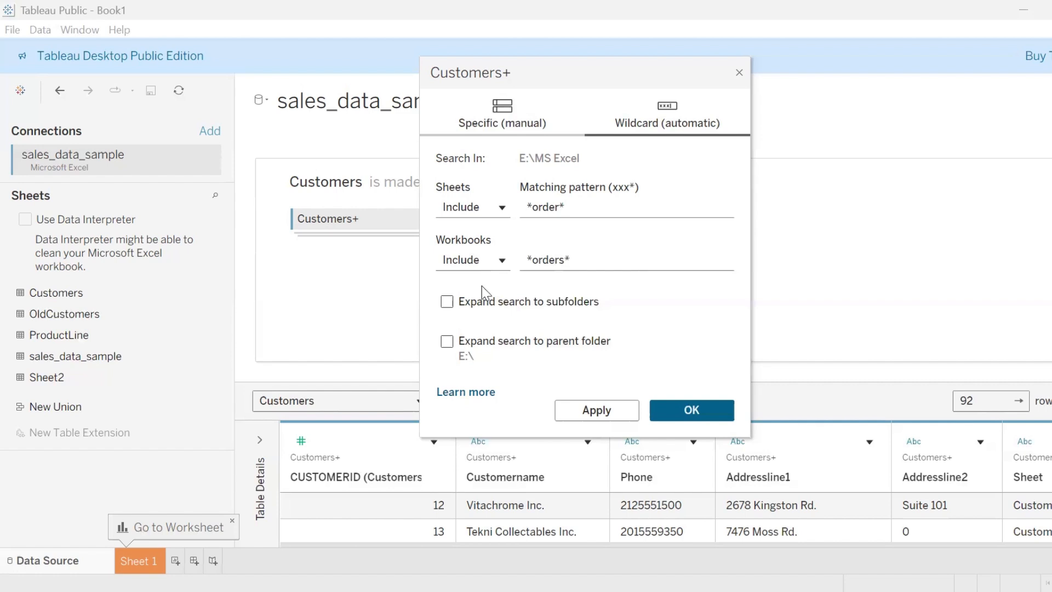
# Try expanding the wildcard search to subfolders and the parent folder, and close the union settings without applying them.
pyautogui.click(447, 304)
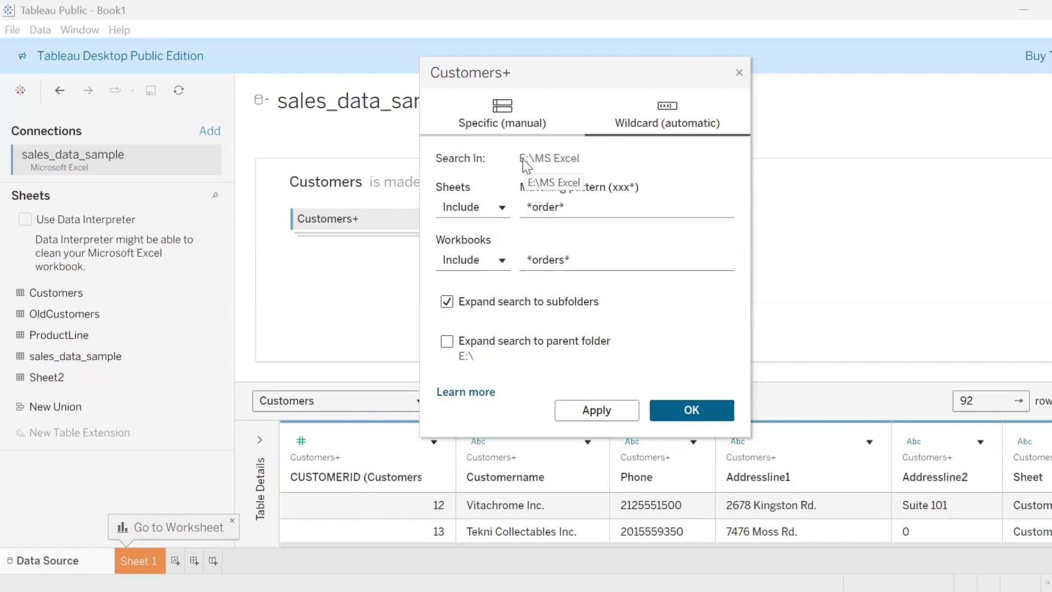
pyautogui.click(448, 341)
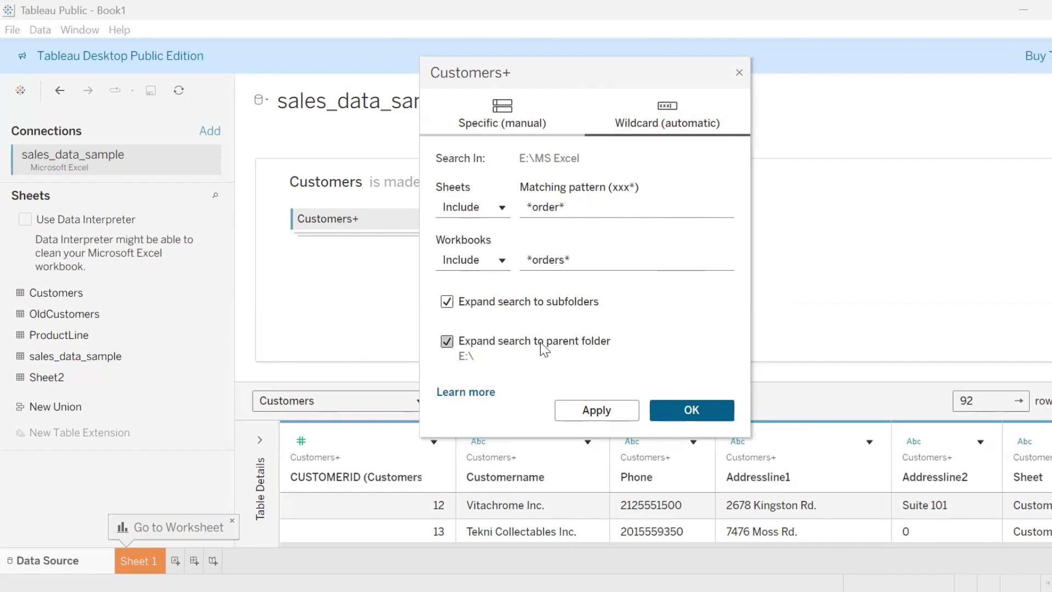
pyautogui.click(739, 73)
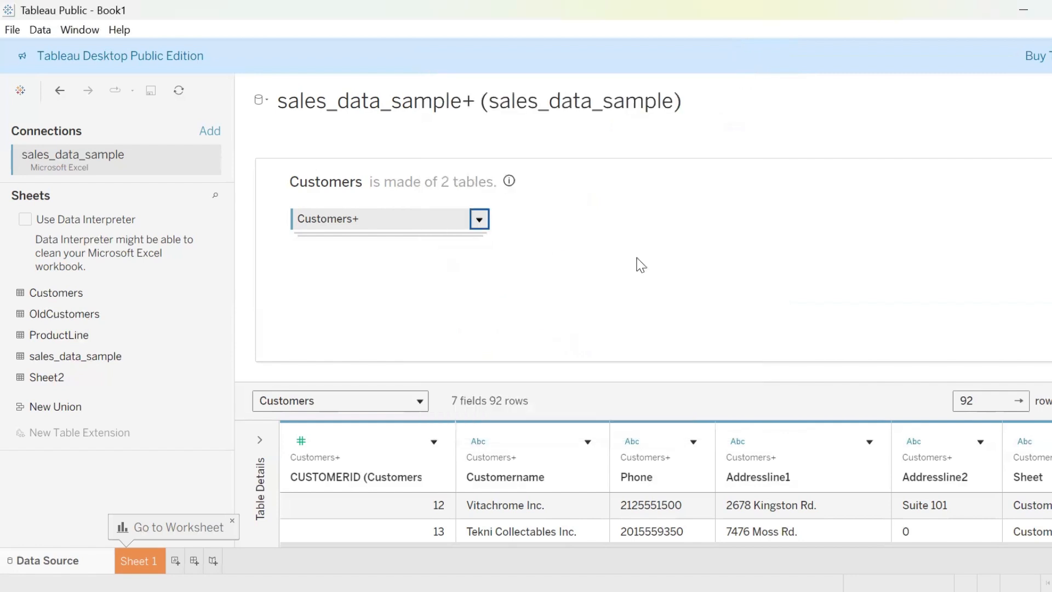